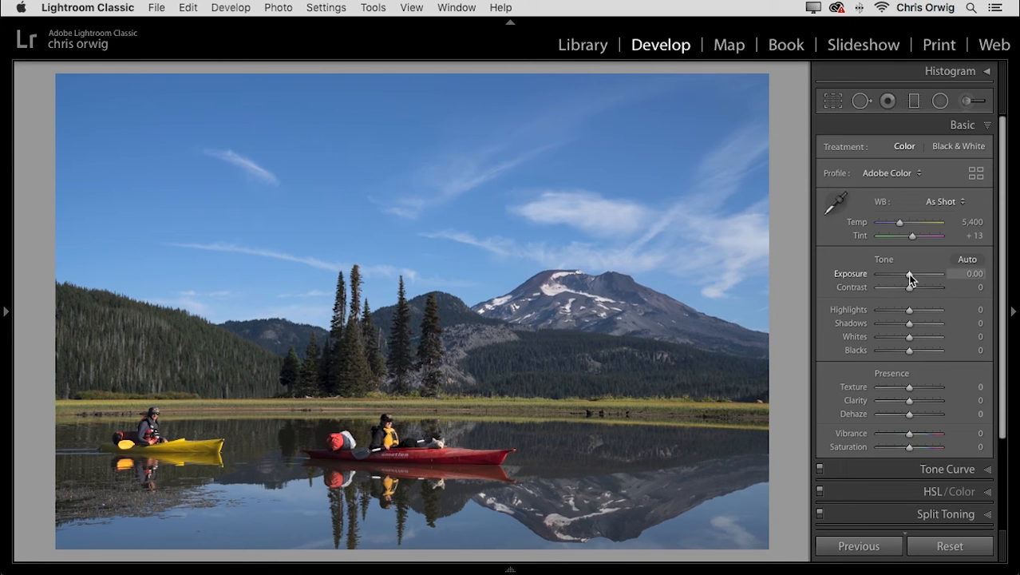
Set the photo's Exposure to +0.50.
drag(908, 273, 912, 276)
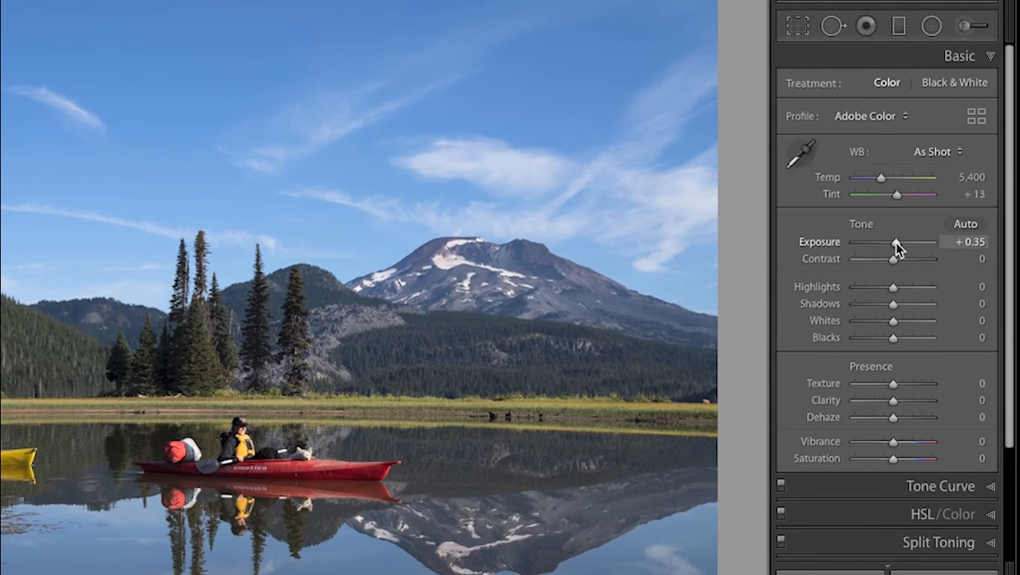
drag(895, 241, 893, 244)
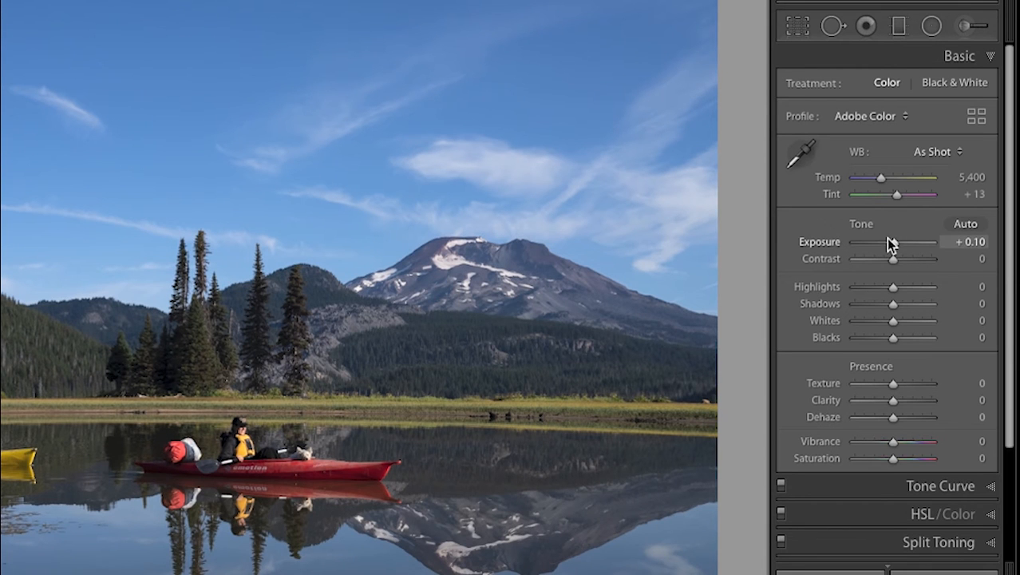
key(Up)
key(Up)
key(Up)
key(Up)
key(Up)
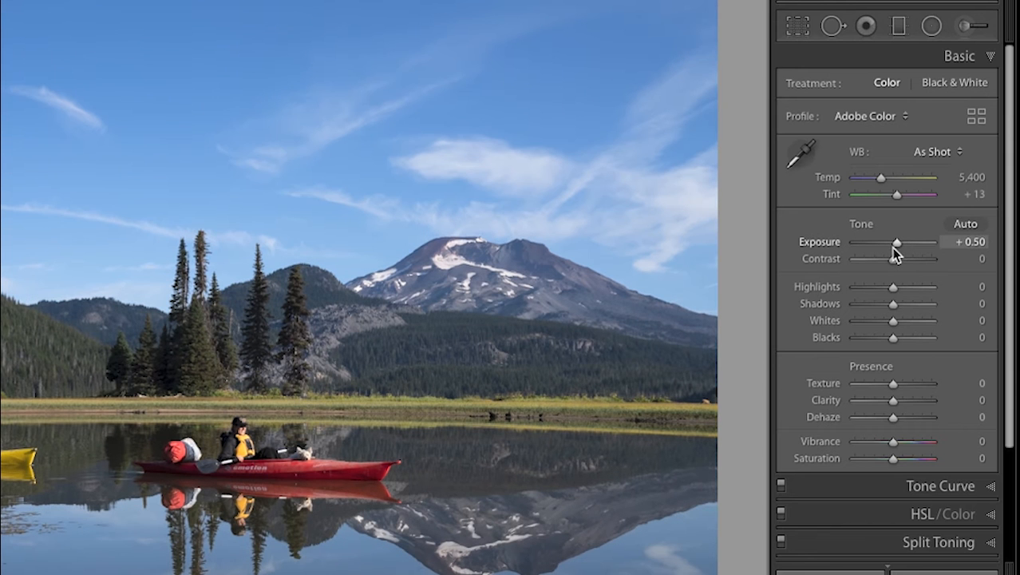
key(Up)
key(Down)
key(Down)
Set Contrast to +44, Highlights to −34 and Shadows to +75.
drag(892, 259, 910, 259)
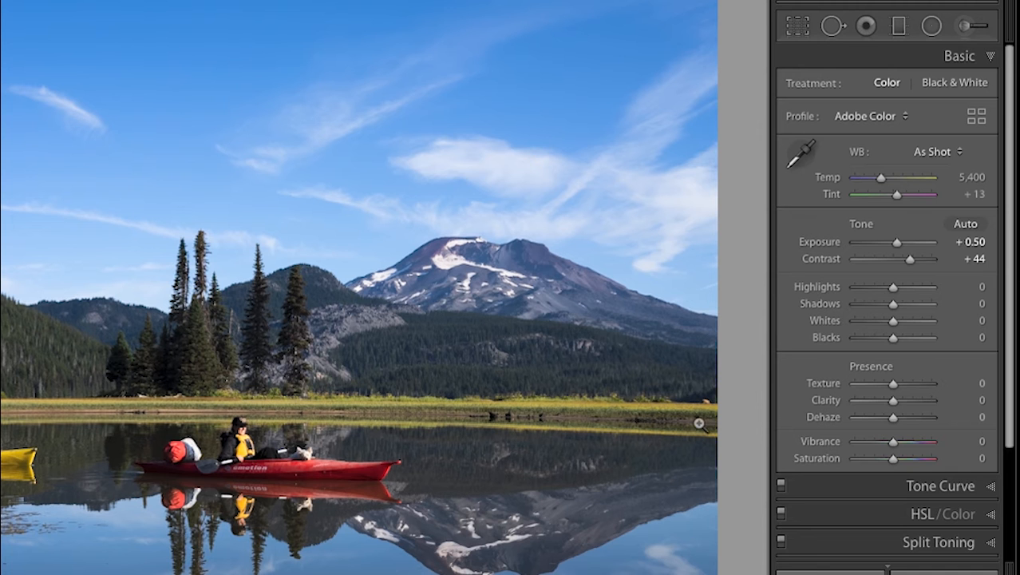
drag(909, 303, 877, 288)
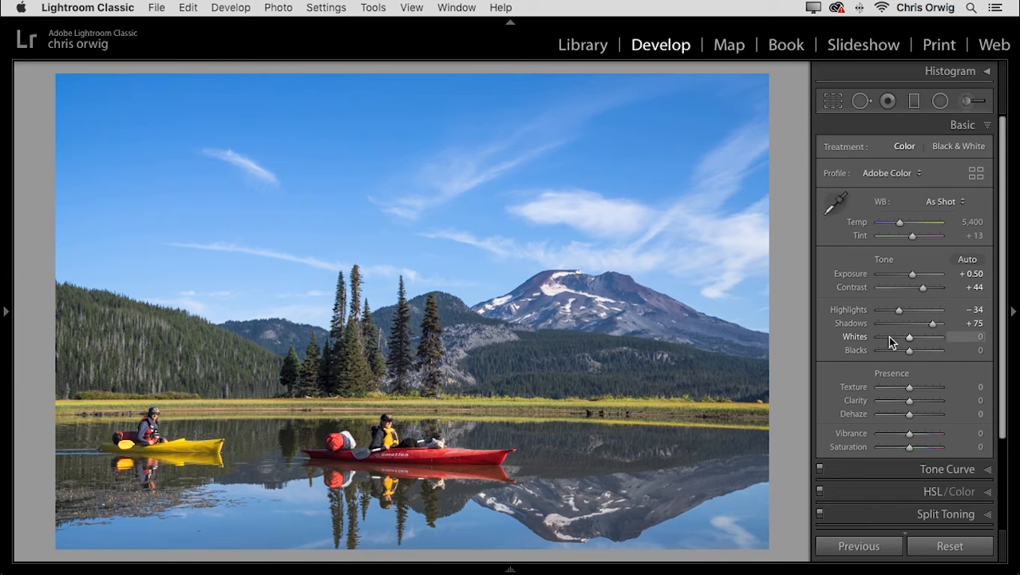
Set Clarity to +25 while checking the kayaker and dog up close, and raise Vibrance and Saturation to +7 each.
click(918, 401)
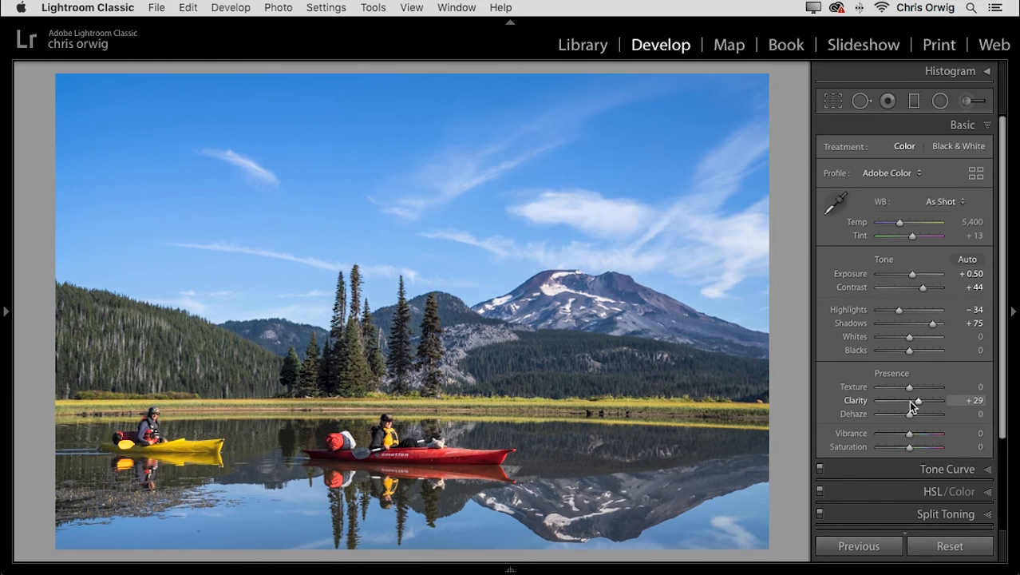
drag(441, 417, 619, 239)
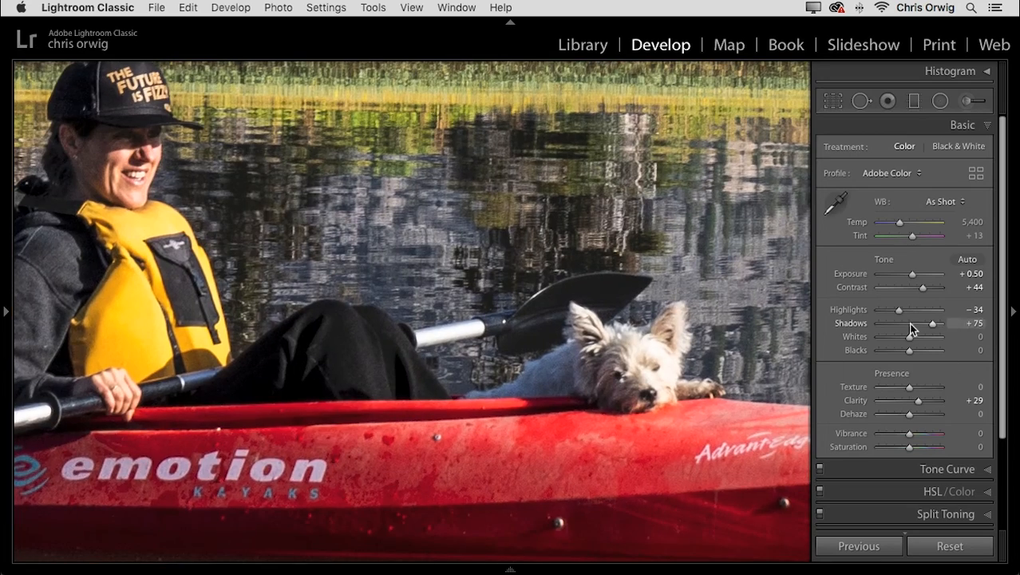
click(909, 401)
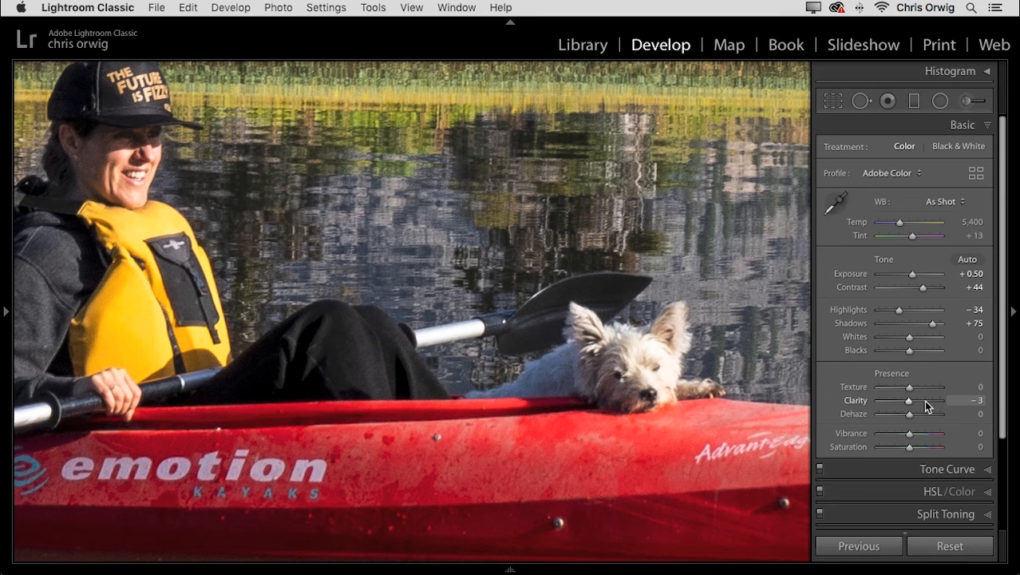
click(925, 401)
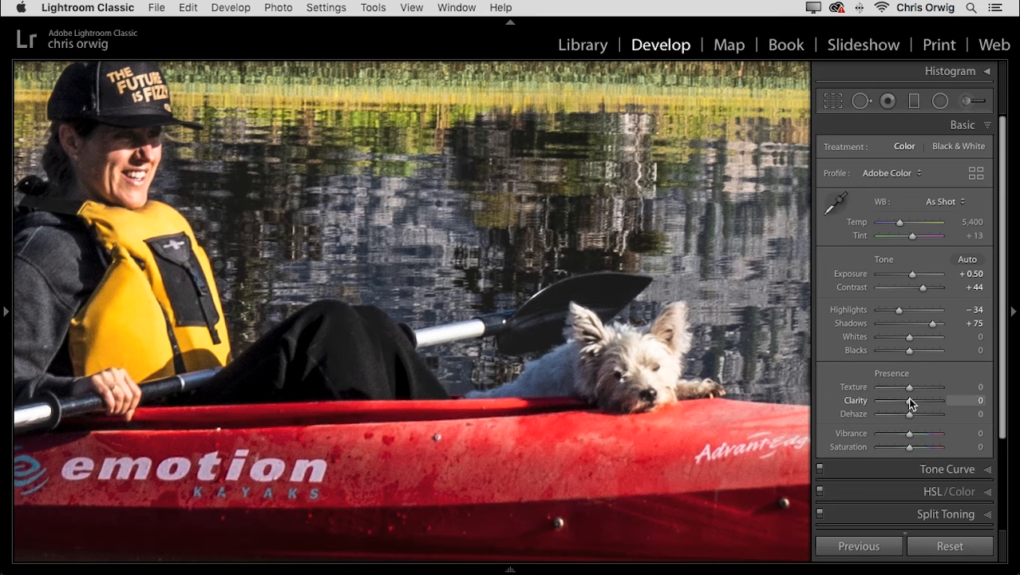
click(910, 401)
click(919, 400)
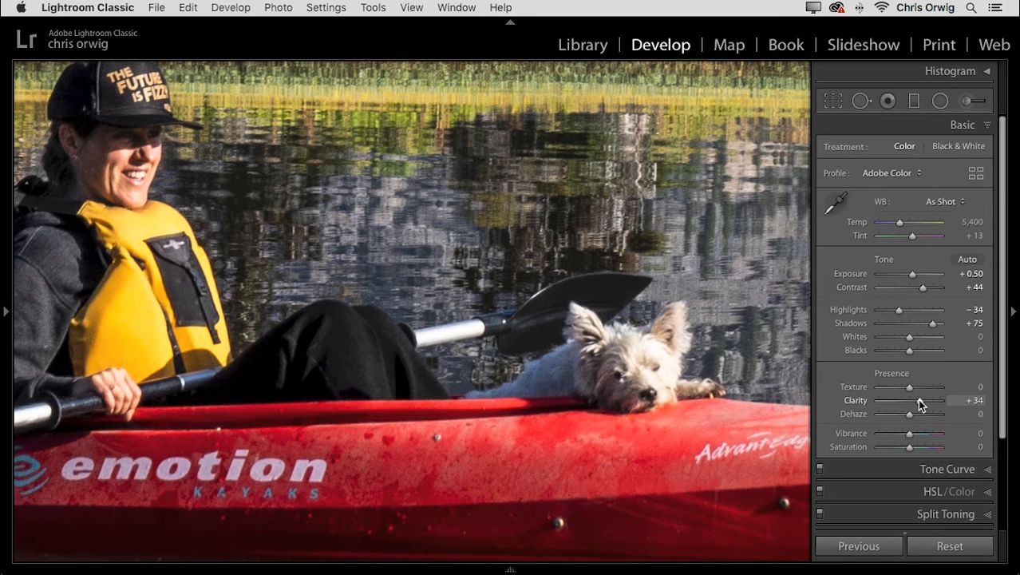
drag(918, 404, 918, 405)
drag(909, 436, 913, 451)
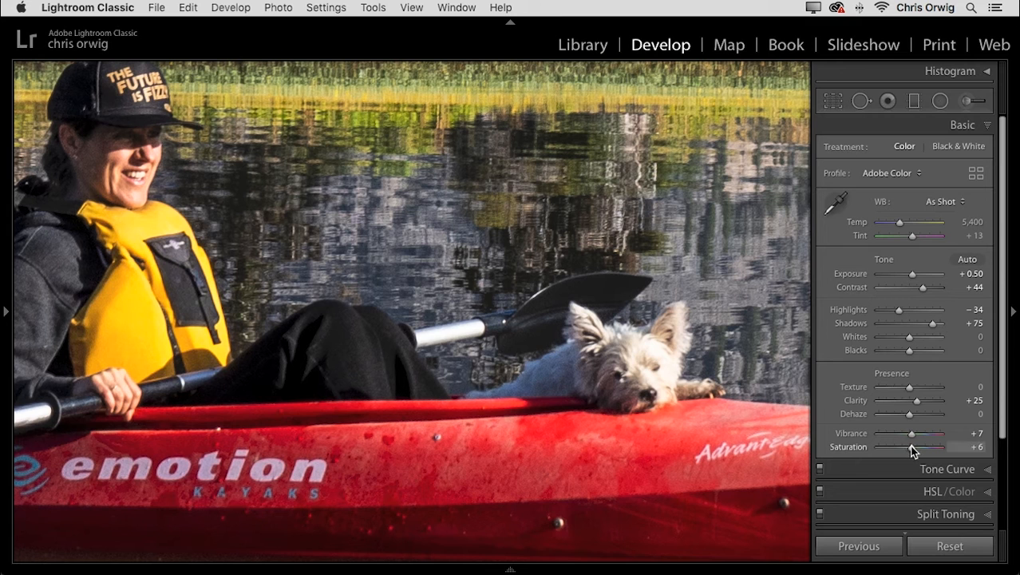
click(714, 362)
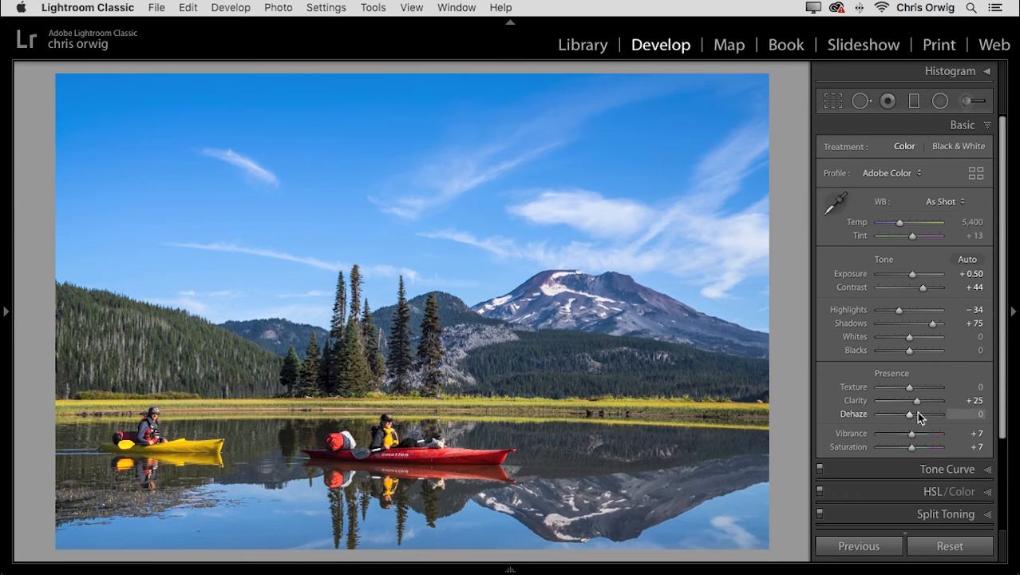
Try exaggerated presence values with Clarity at +100 and Vibrance at +39, and reset Saturation, Vibrance and Clarity to their defaults.
drag(918, 407, 928, 451)
double_click(924, 447)
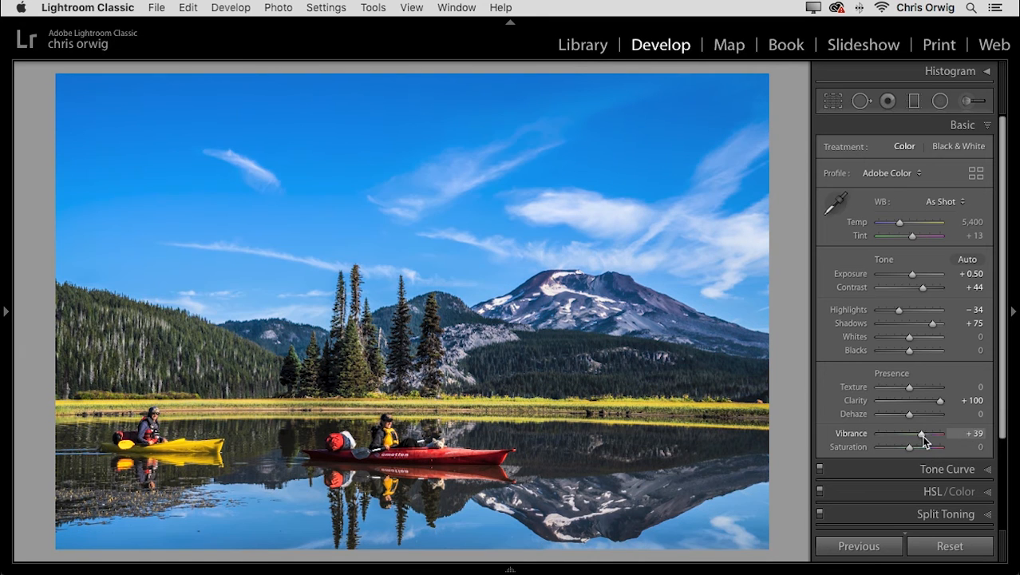
double_click(922, 433)
double_click(938, 399)
Set Clarity to +28, Vibrance to +9 and Saturation to +16.
drag(911, 400, 917, 400)
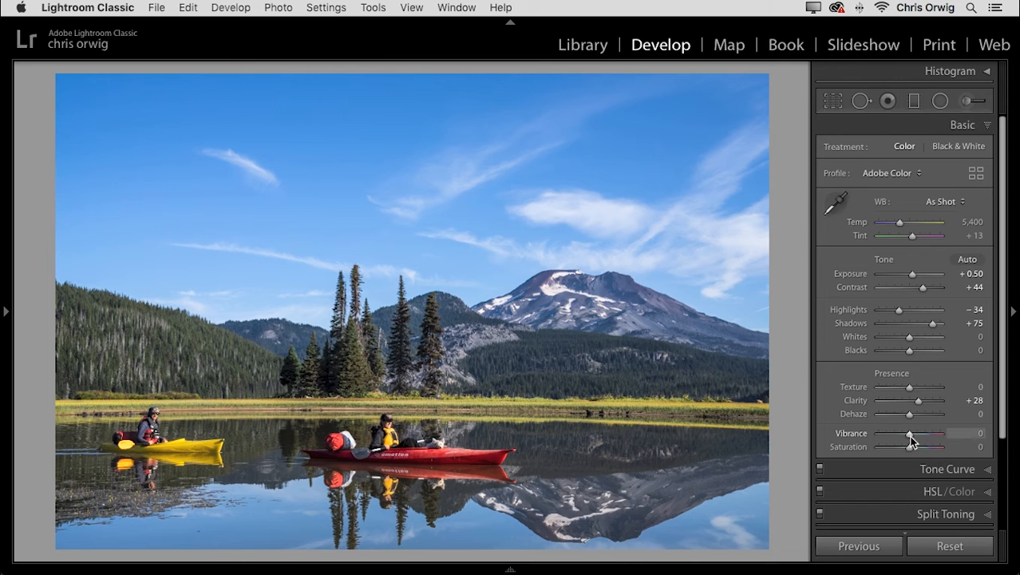
drag(909, 433, 915, 451)
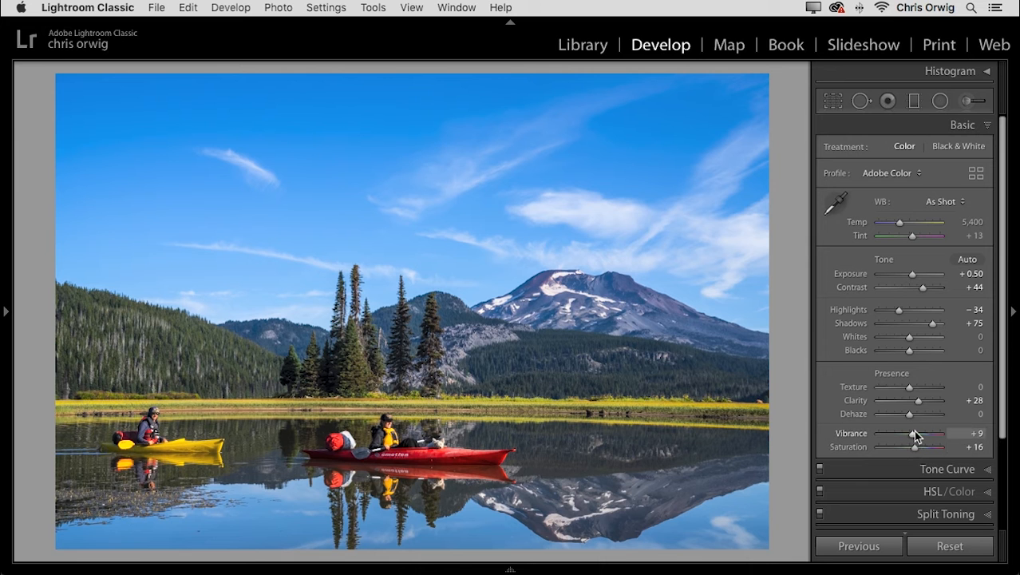
Shape the RGB tone curve: pull the white point slightly inward, raise a midtone point to 56.1 / 60.8 % and anchor the shadows with a lower point.
click(950, 469)
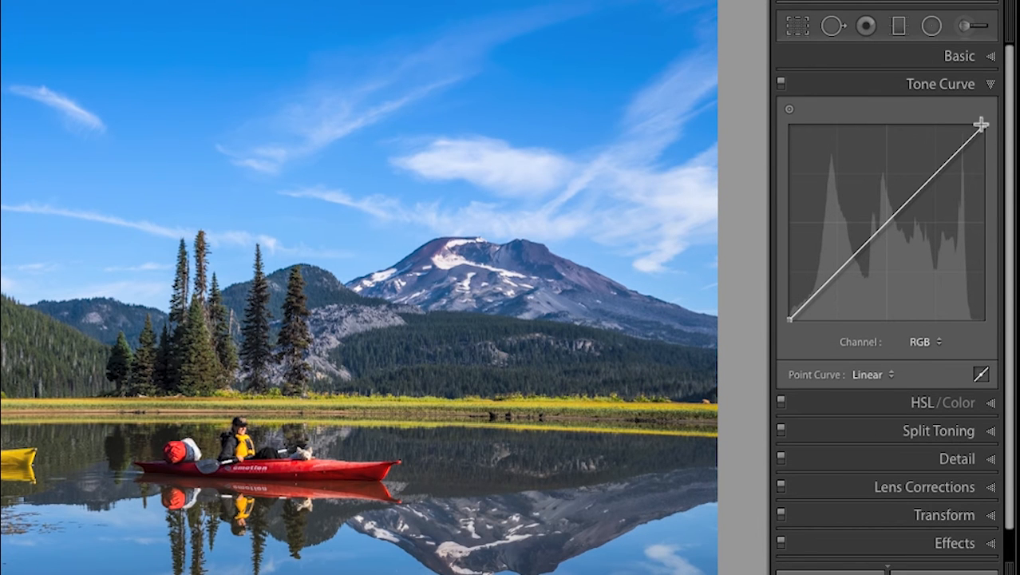
mouse_move(985, 124)
mouse_down()
mouse_move(977, 130)
mouse_move(1009, 131)
mouse_move(974, 125)
mouse_up()
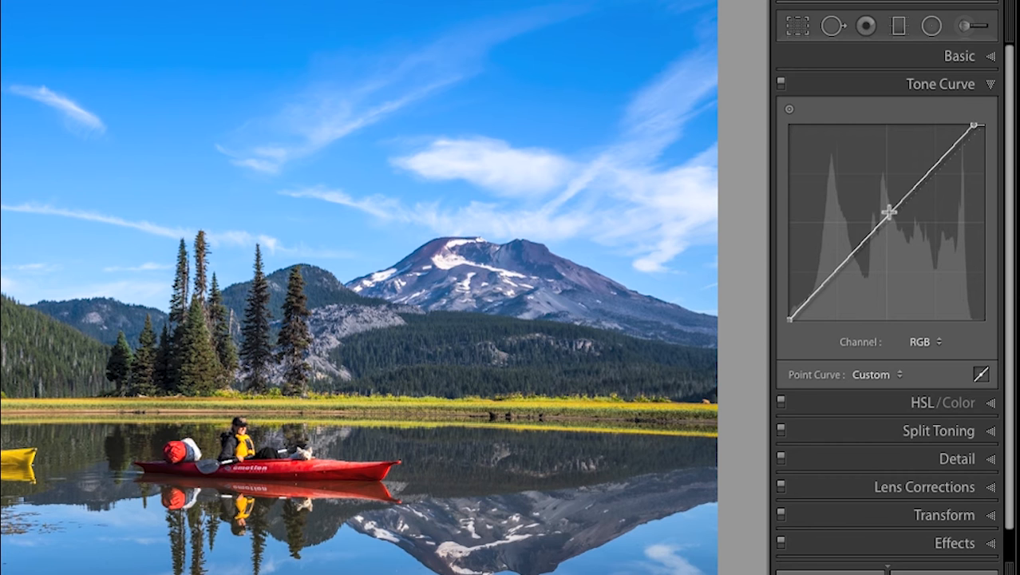
drag(895, 210, 899, 202)
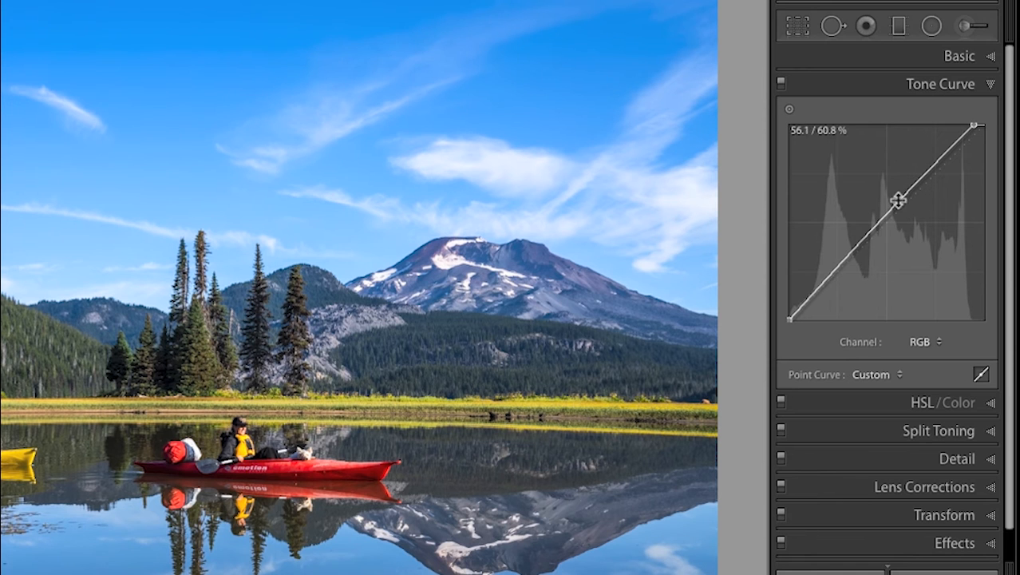
click(827, 285)
drag(825, 281, 827, 284)
Compare the photo with and without the tone curve adjustment.
click(780, 81)
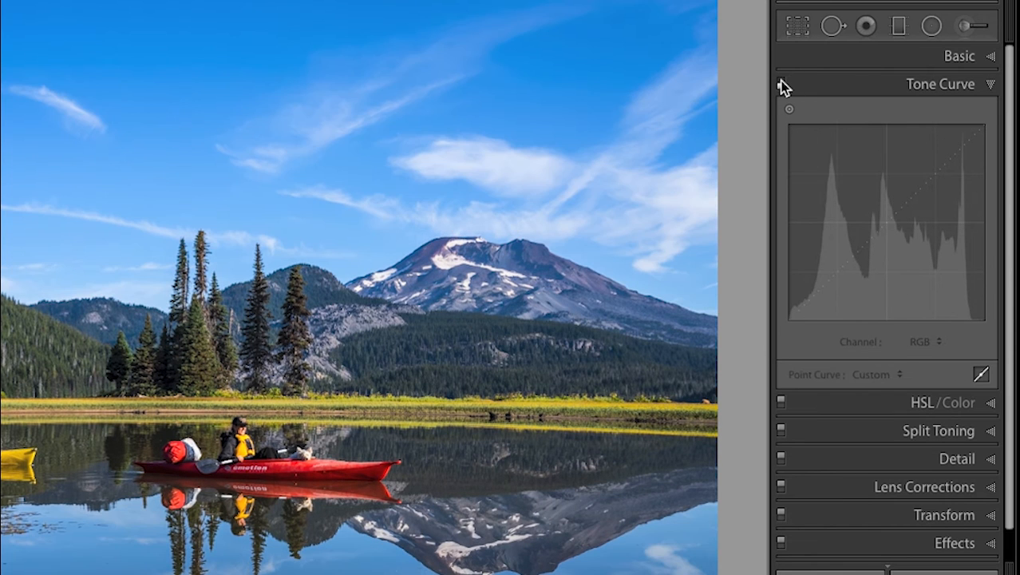
click(780, 81)
click(780, 81)
click(780, 80)
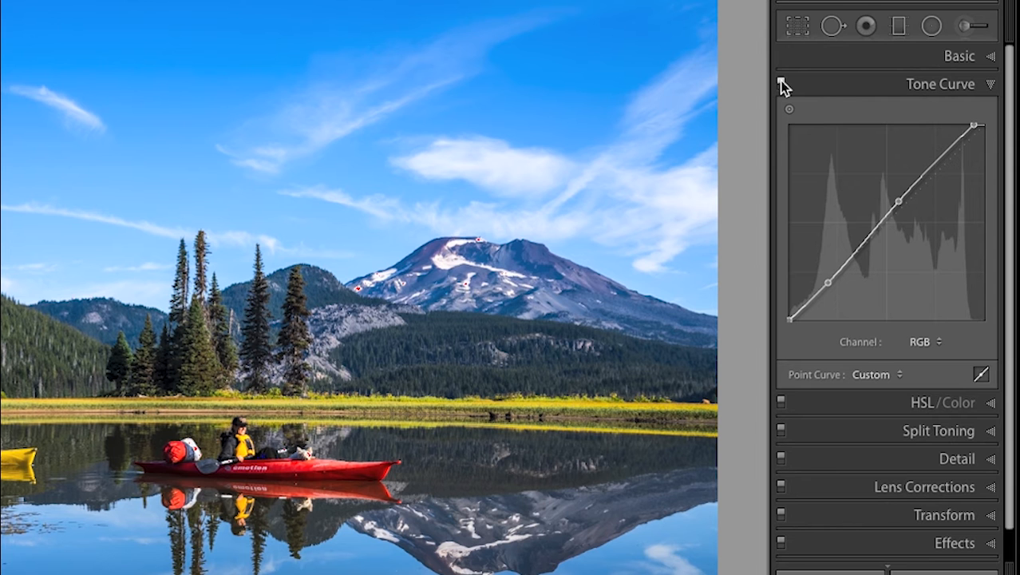
Preview highlight clipping with the tone curve's white point and set that point to 95.3 / 100.0 %.
drag(975, 126, 956, 126)
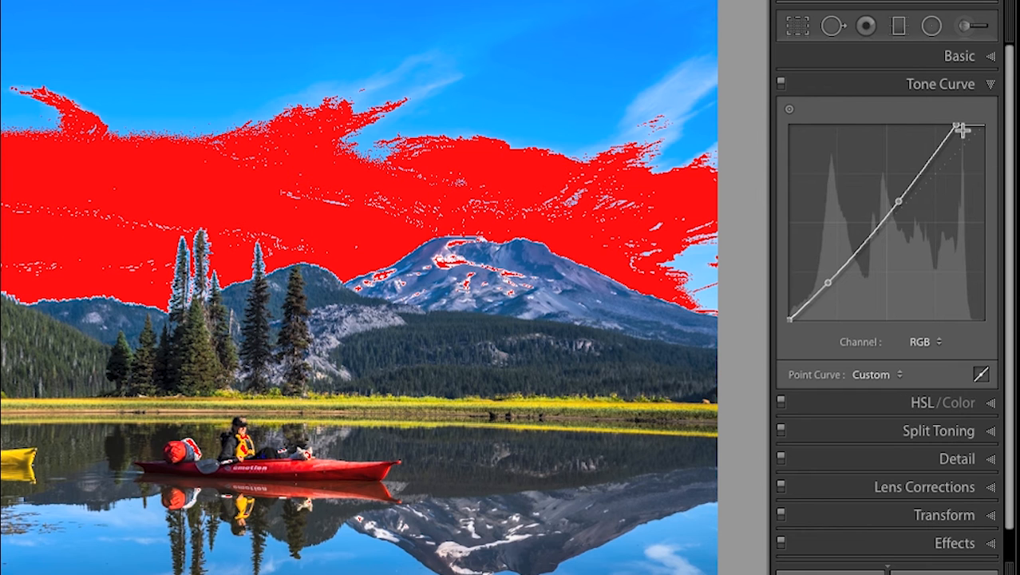
drag(957, 126, 976, 123)
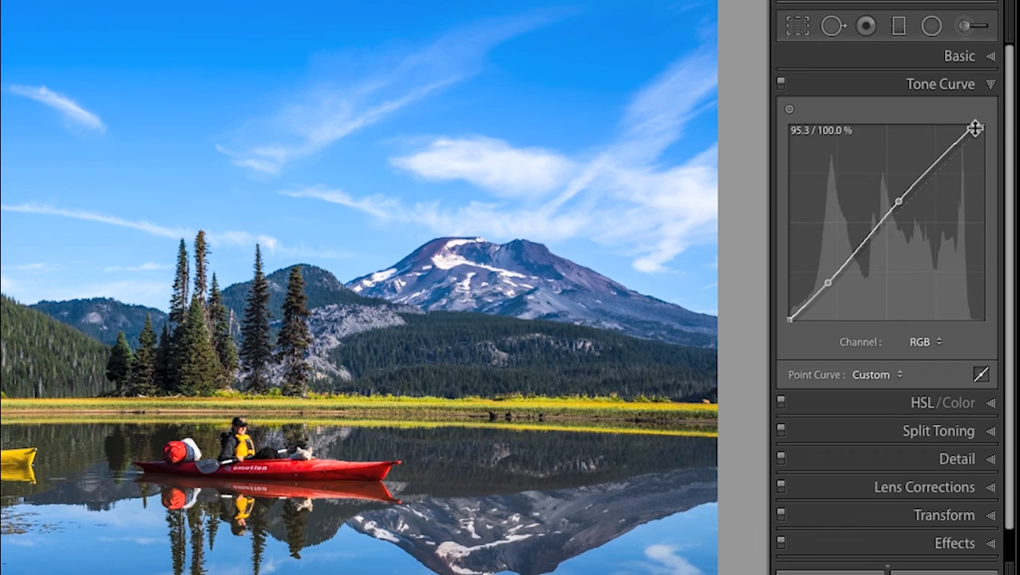
click(945, 85)
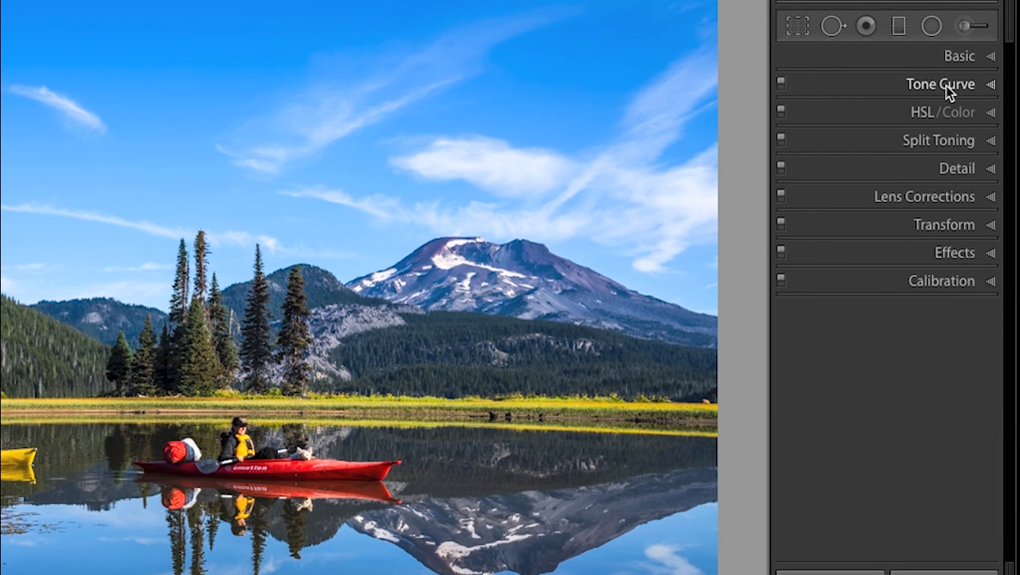
Set luminance noise reduction to 29 while viewing the sky beside the tall trees at full magnification.
click(951, 166)
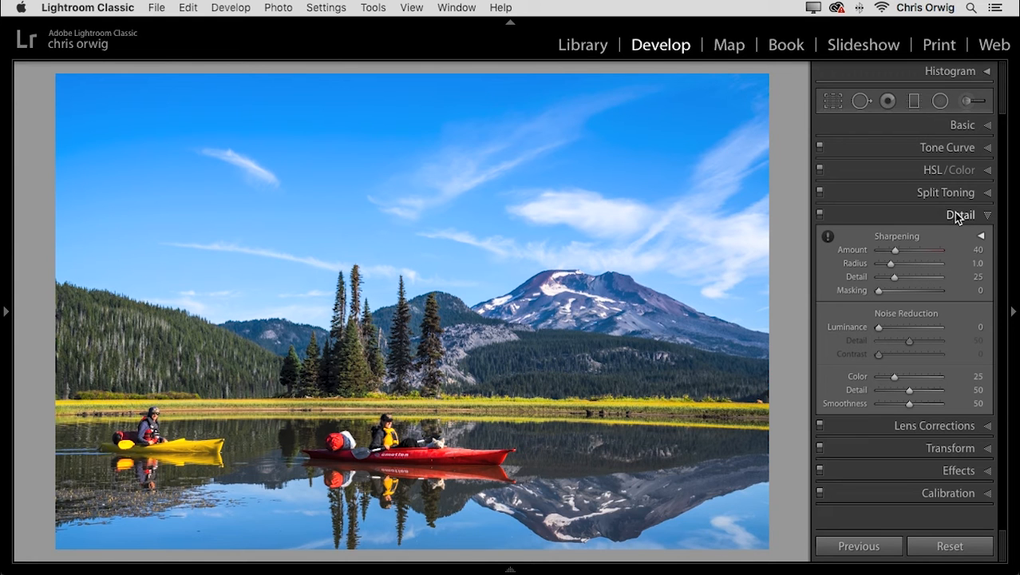
click(826, 237)
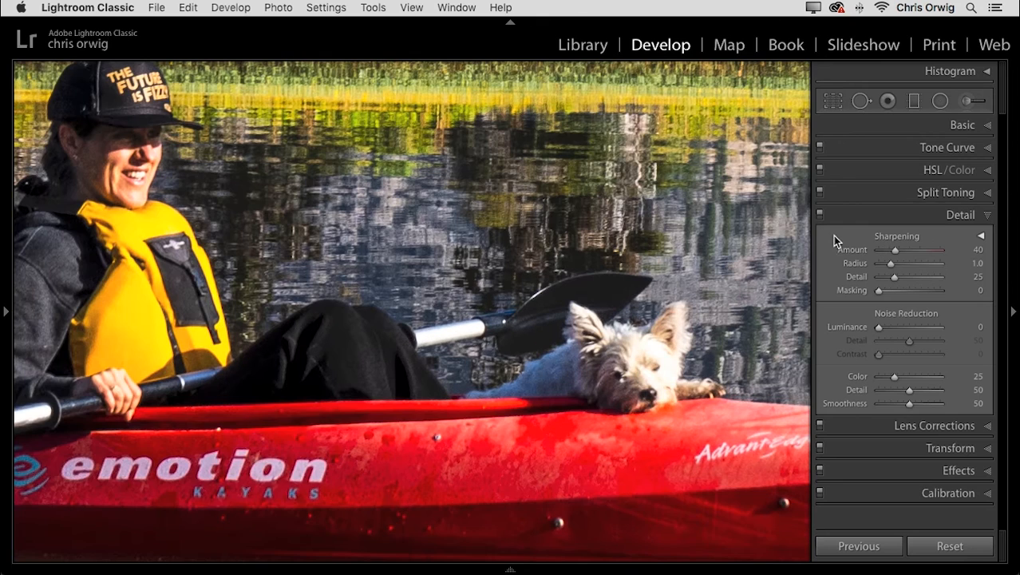
drag(685, 353, 711, 343)
drag(663, 203, 698, 473)
drag(629, 388, 770, 487)
drag(302, 163, 528, 411)
drag(297, 181, 574, 489)
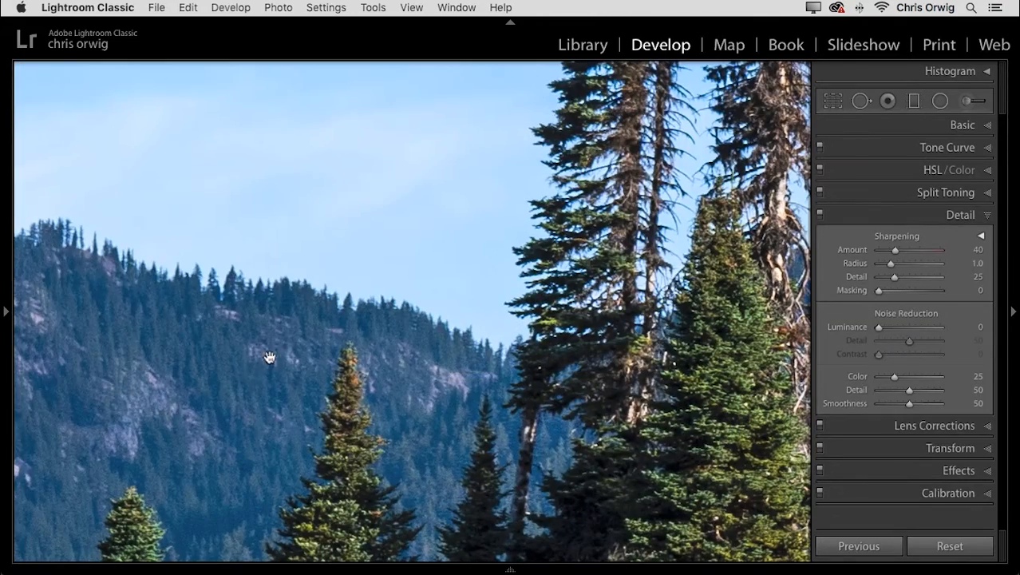
drag(225, 360, 351, 482)
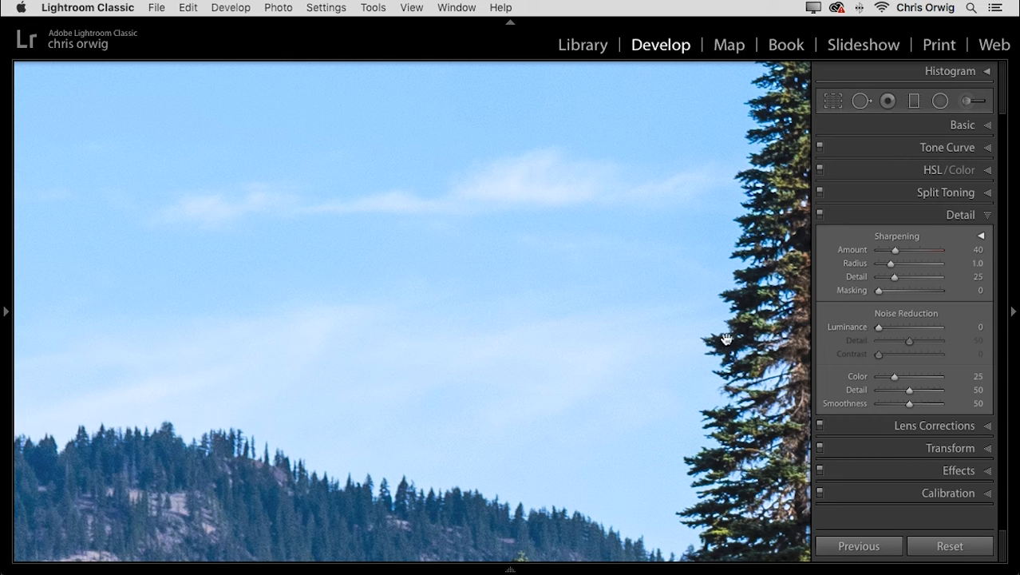
drag(879, 326, 896, 327)
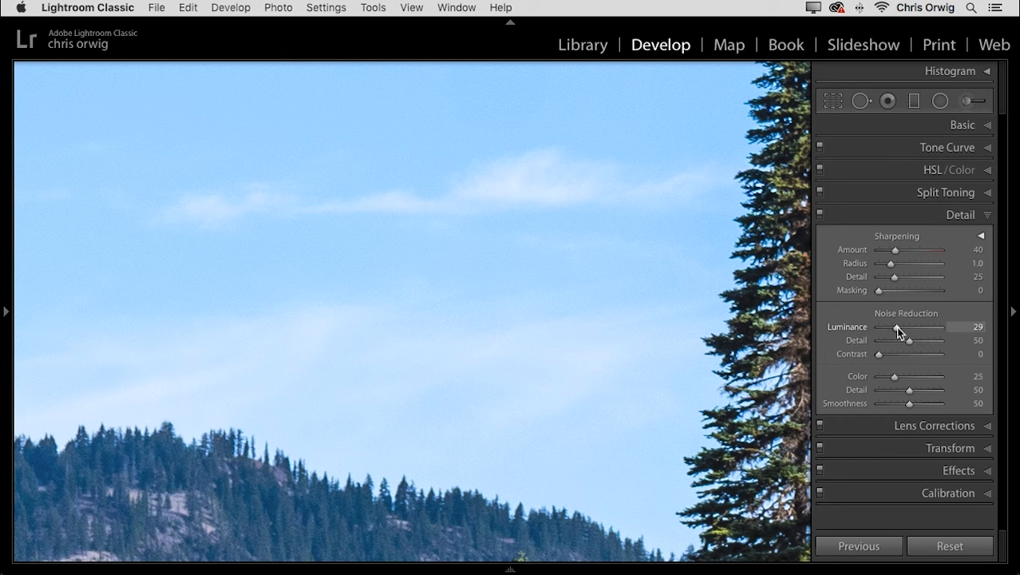
Compare color noise reduction at 0 on the forested hillside, and set both Color and Luminance noise reduction to 30.
drag(404, 515, 481, 296)
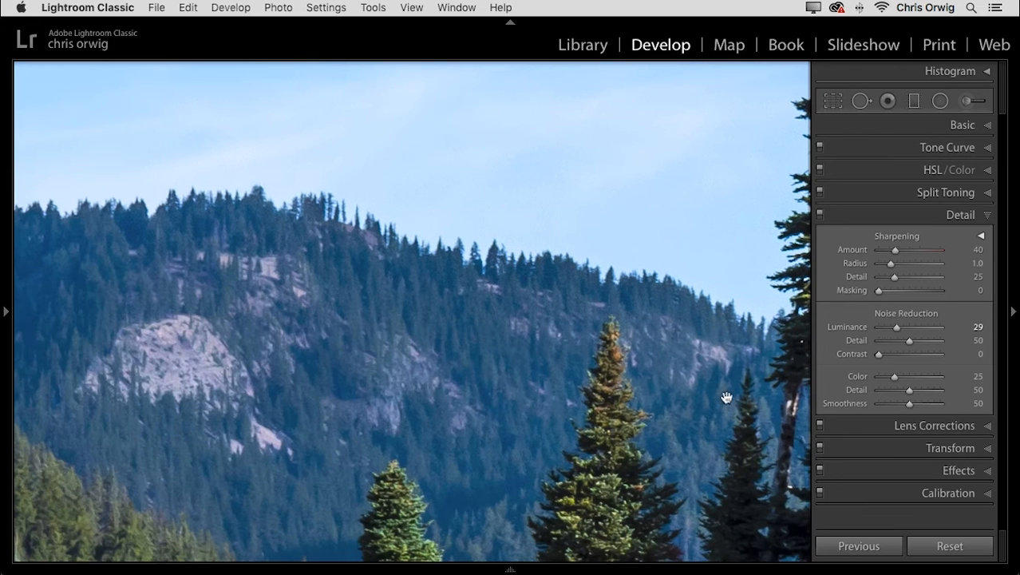
drag(896, 377, 875, 376)
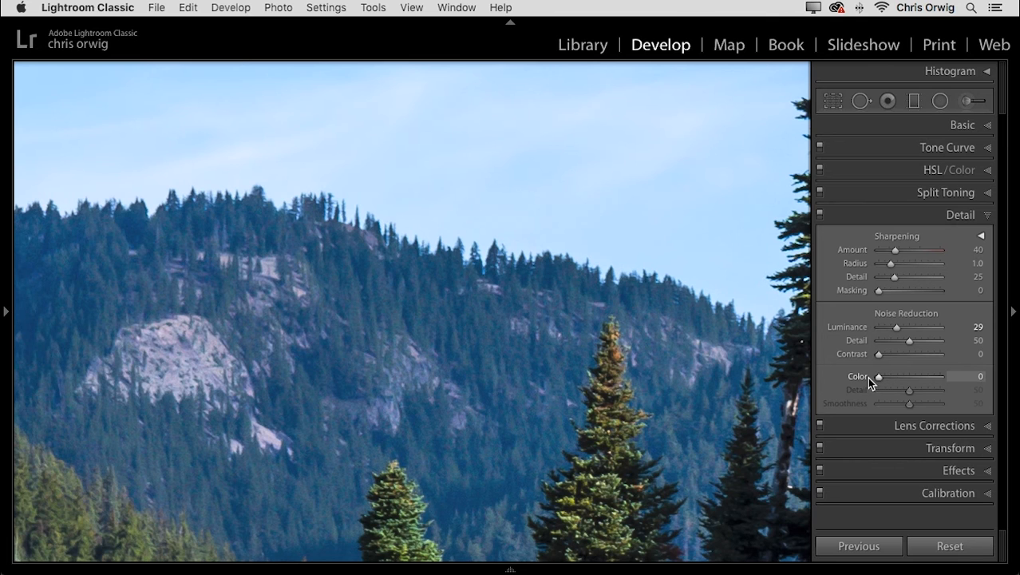
drag(469, 402, 549, 173)
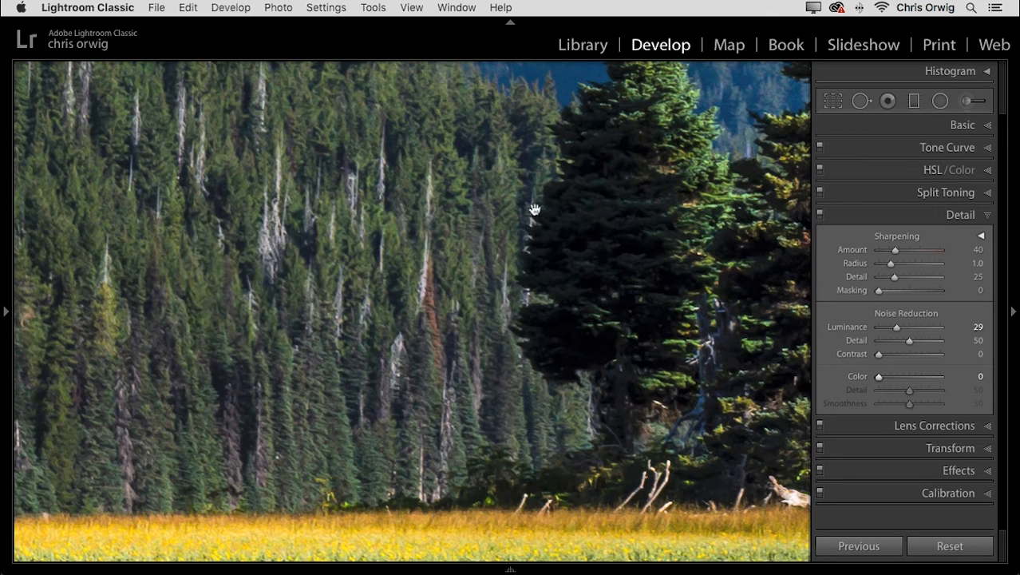
drag(880, 377, 898, 377)
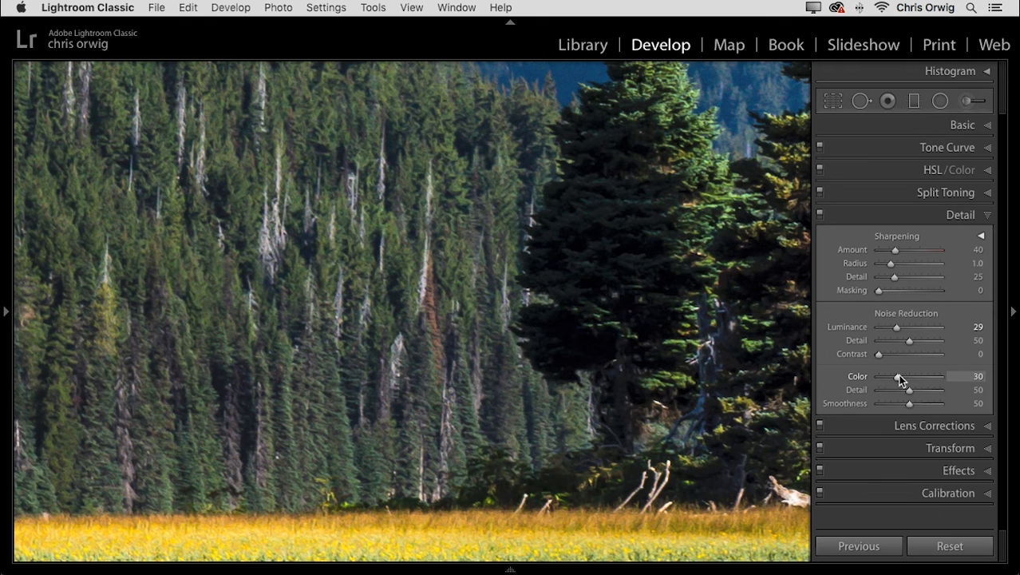
drag(897, 328, 898, 328)
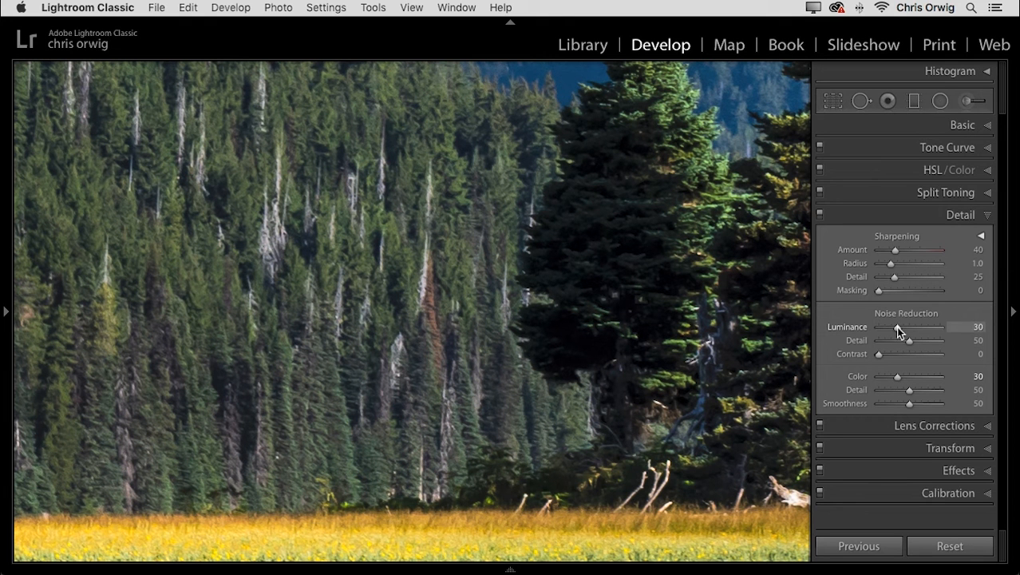
Examine the noise reduction at full magnification from the treeline to the kayaker and dog in the red kayak.
drag(640, 316, 674, 241)
drag(671, 413, 438, 4)
drag(579, 375, 358, 4)
drag(677, 340, 181, 93)
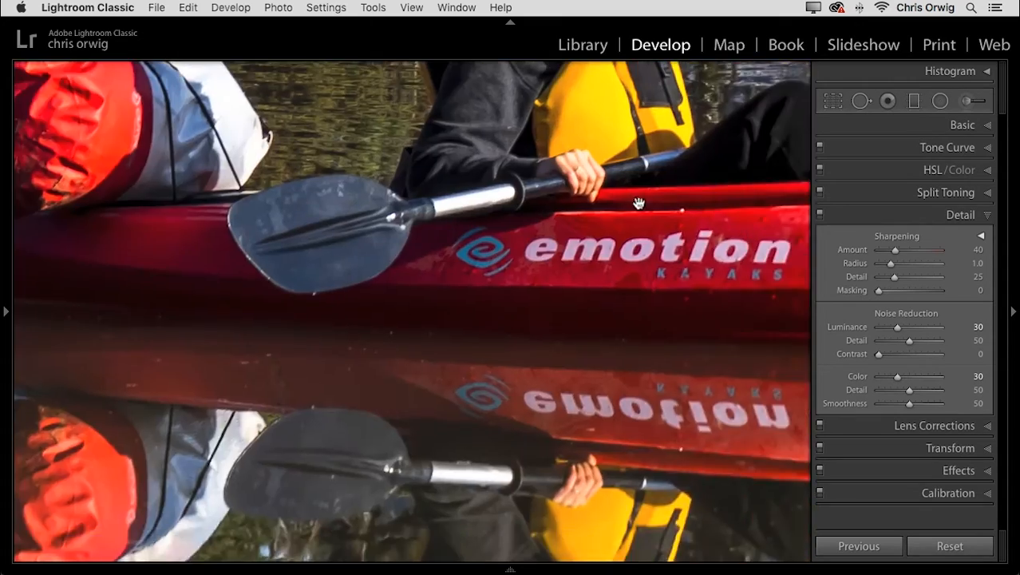
drag(640, 209, 394, 257)
drag(607, 173, 524, 273)
drag(608, 242, 591, 282)
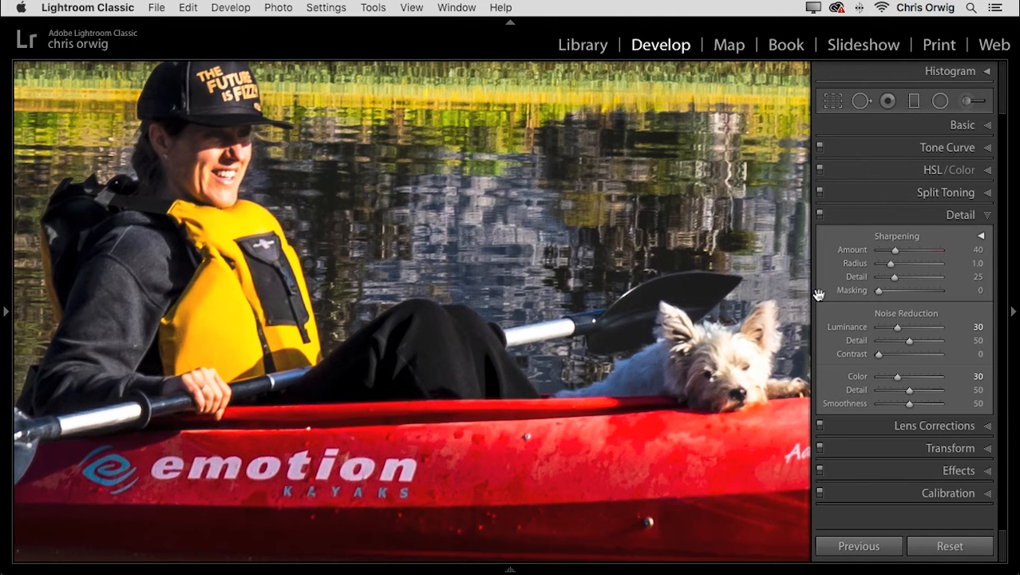
Compare sharpening Detail at 100 and 0 on the kayaker and dog, then set sharpening Amount to 107 and Detail to 6.
drag(895, 250, 952, 280)
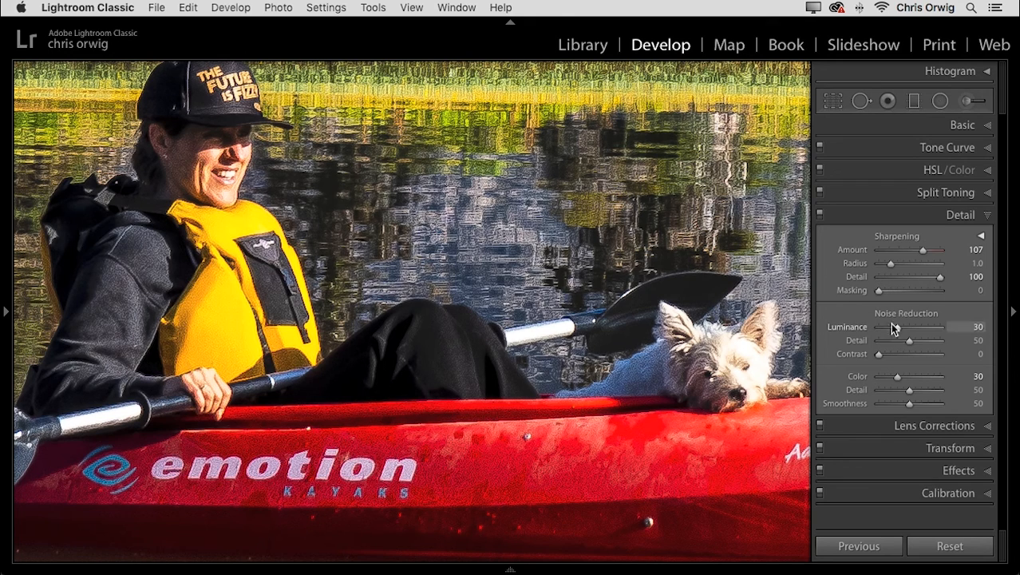
drag(939, 279, 876, 280)
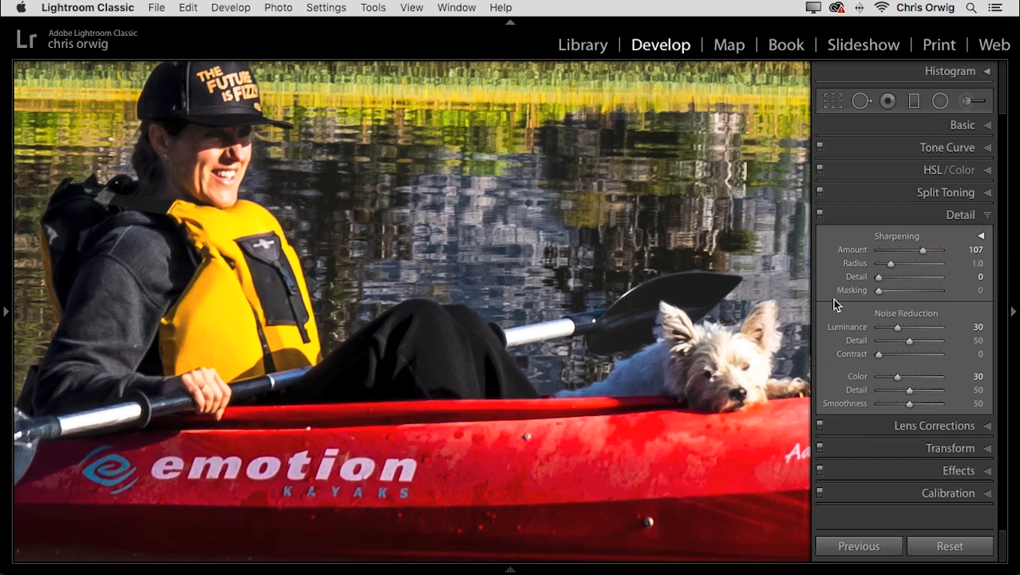
drag(876, 277, 883, 281)
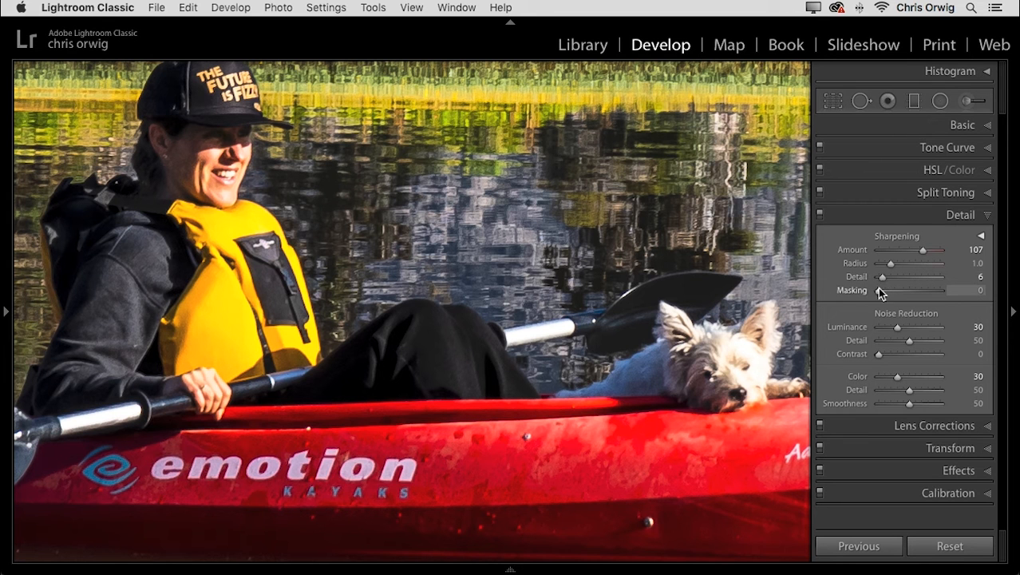
Preview the sharpening mask across the kayak and treeline, and set Masking to 83.
drag(877, 291, 952, 290)
key(z)
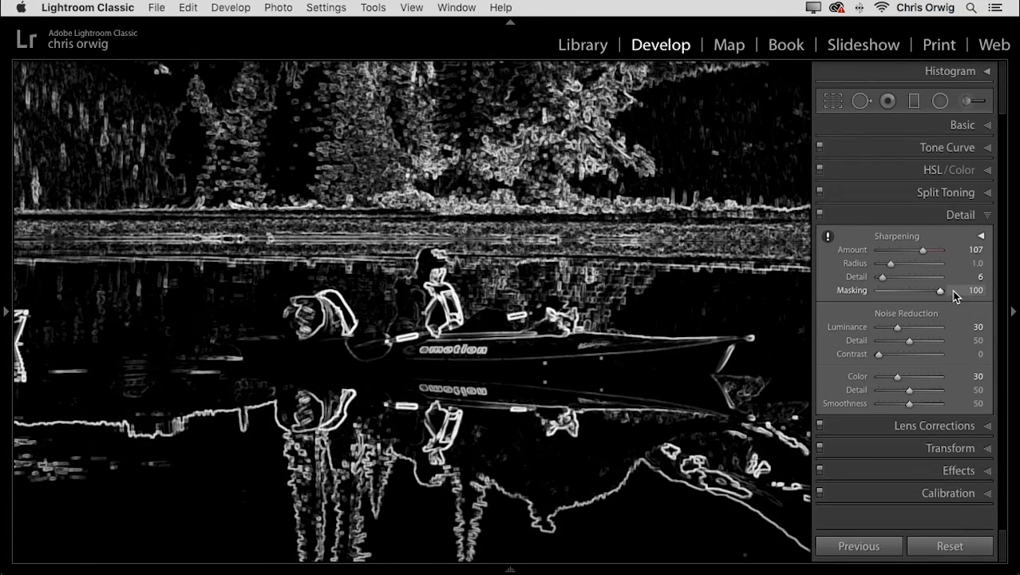
drag(948, 290, 934, 292)
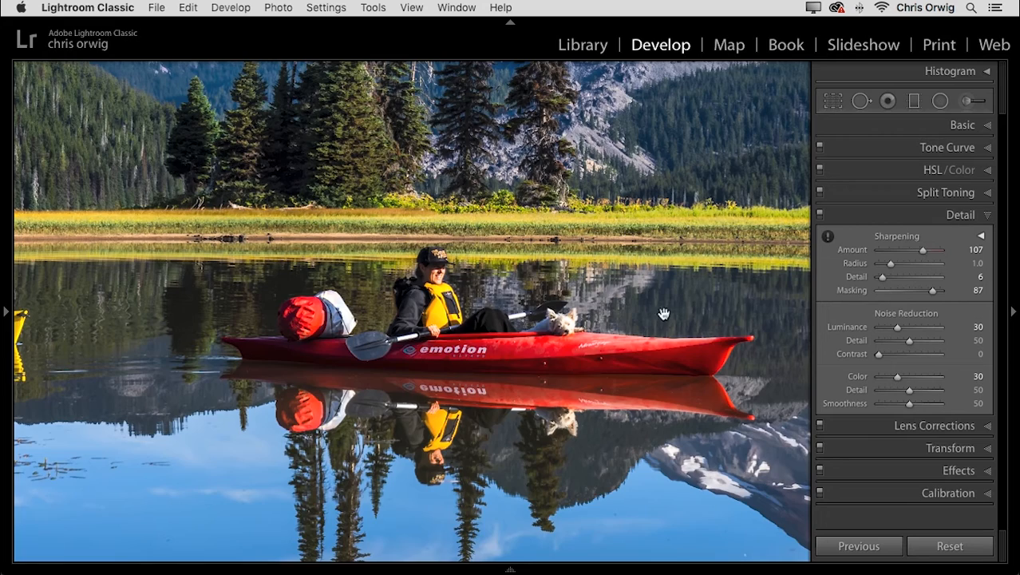
click(540, 204)
mouse_move(596, 350)
mouse_down()
mouse_move(605, 376)
mouse_move(600, 355)
mouse_up()
mouse_move(931, 291)
mouse_down()
mouse_move(877, 291)
mouse_move(926, 295)
mouse_up()
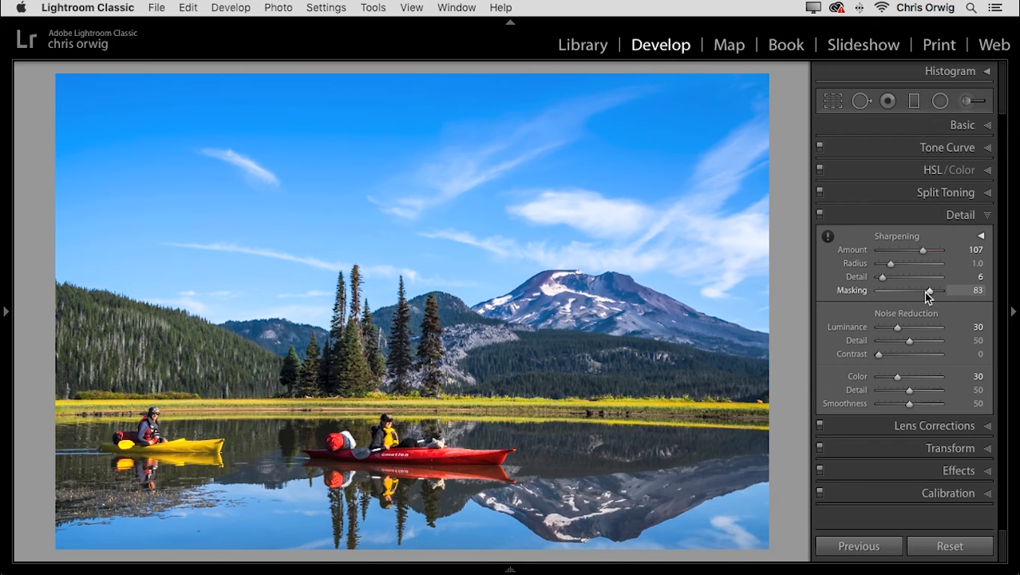
Enable chromatic aberration removal in the lens profile corrections.
click(960, 215)
click(954, 237)
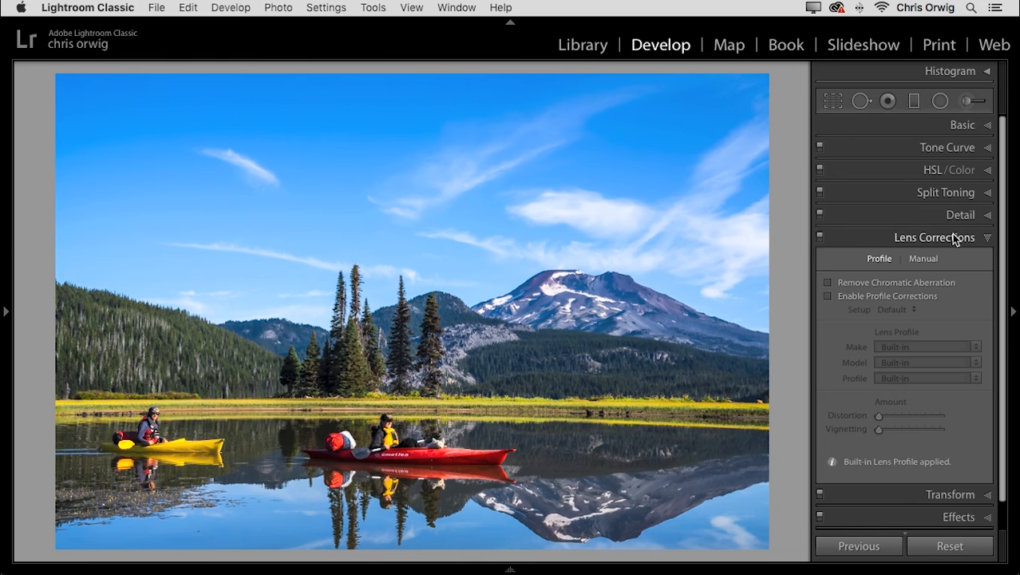
click(828, 284)
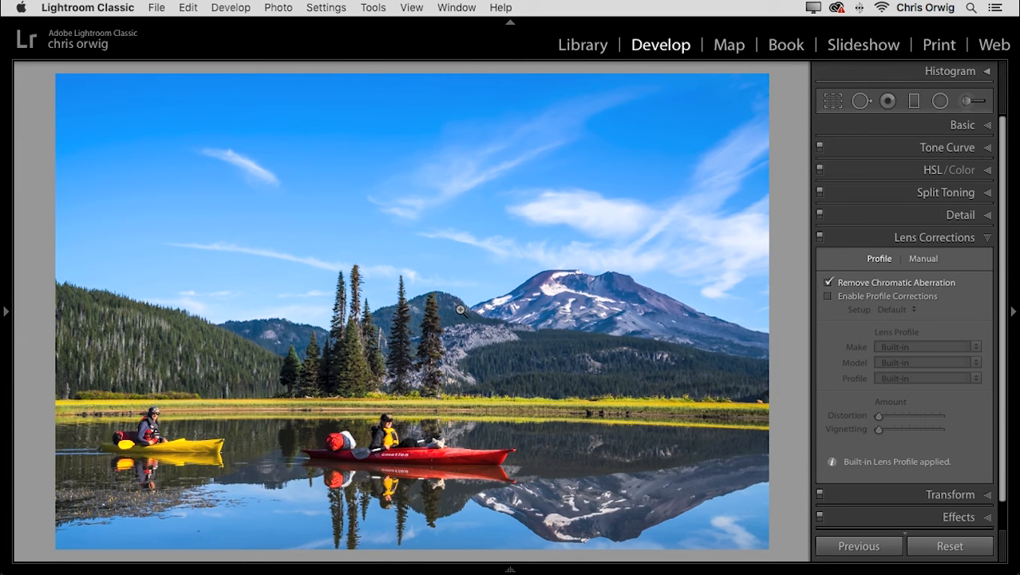
Compare the photo with lens profile corrections on and off, and leave them disabled.
click(828, 296)
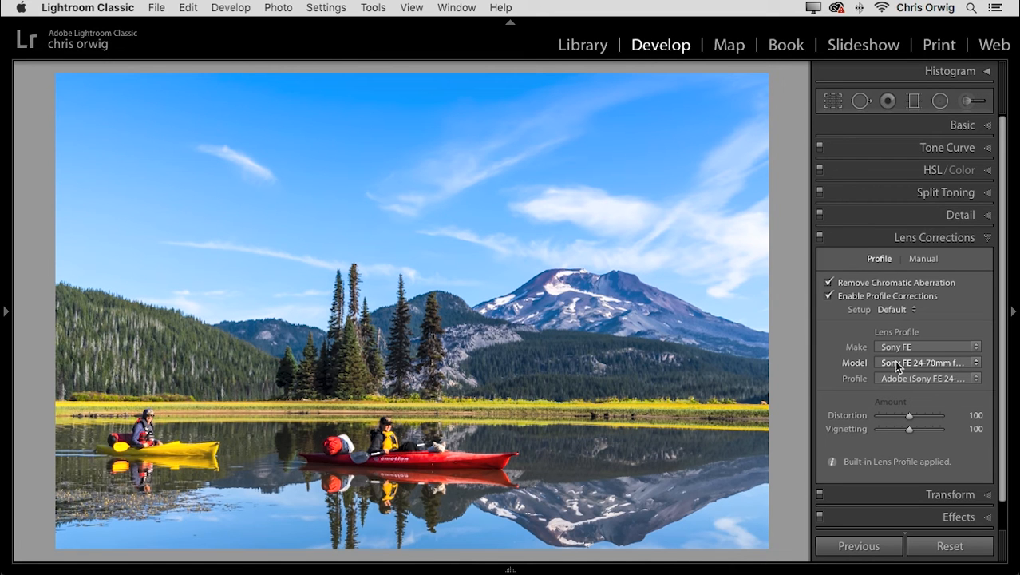
click(829, 296)
click(830, 297)
click(829, 296)
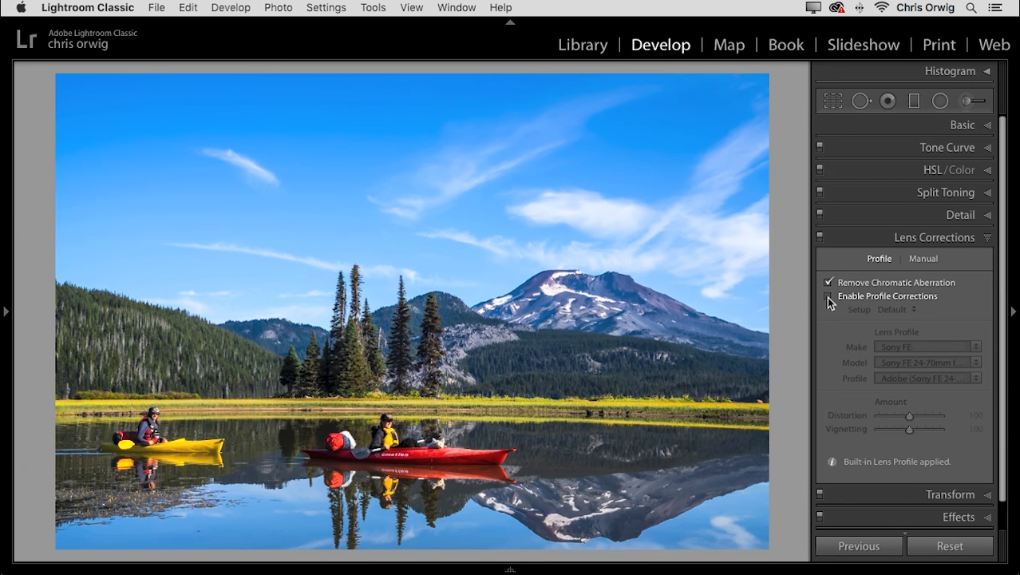
click(829, 296)
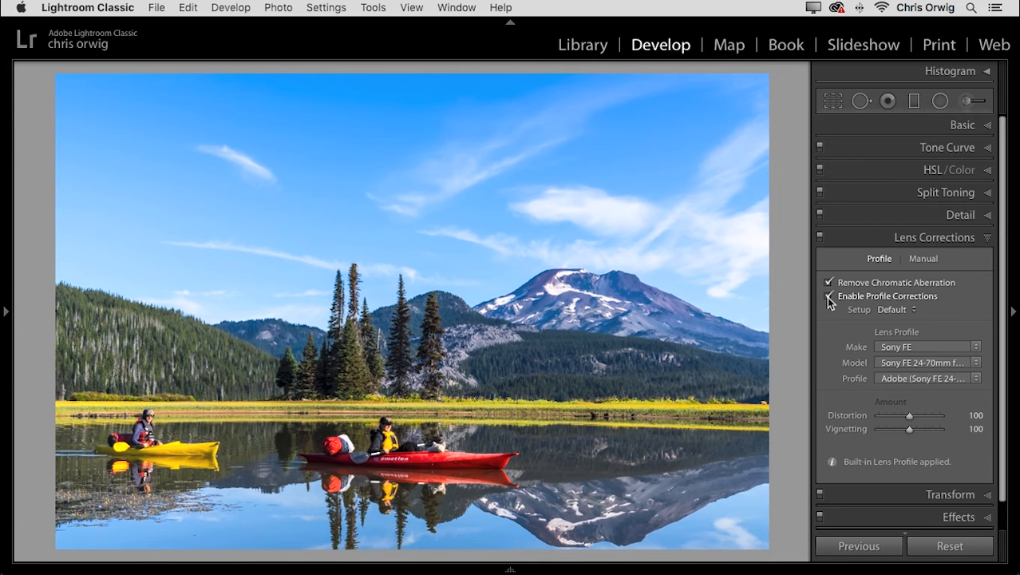
click(829, 296)
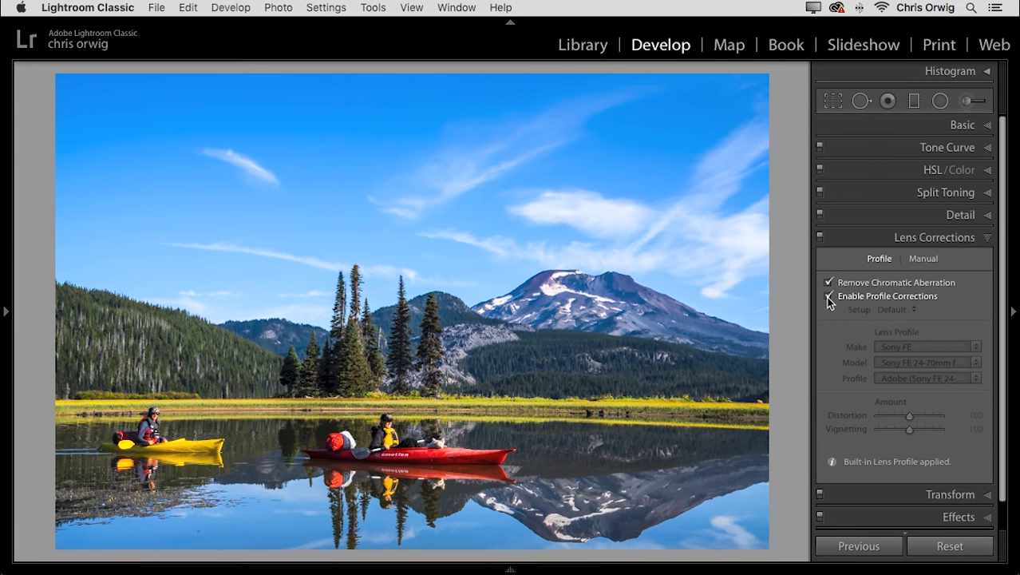
click(828, 296)
click(828, 296)
click(938, 238)
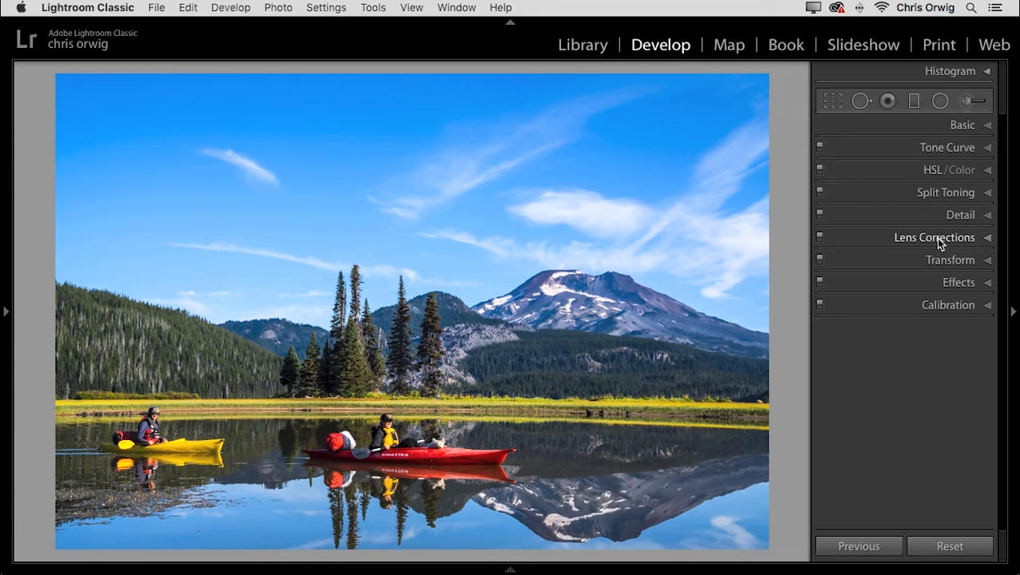
Set up a new Adjustment Brush with the Sharpness effect, Size 9.9 and Flow 87.
click(375, 358)
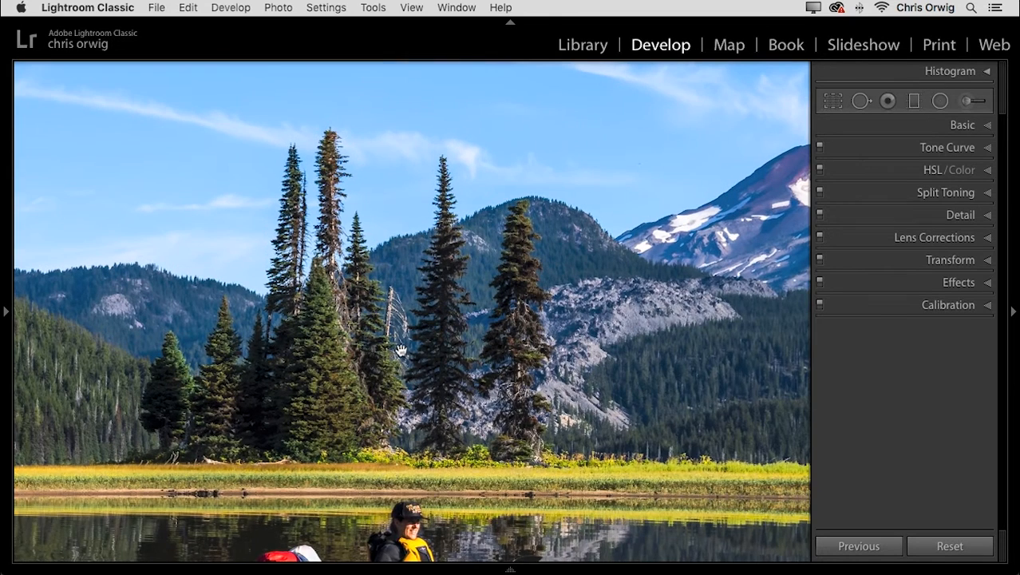
drag(402, 348, 309, 392)
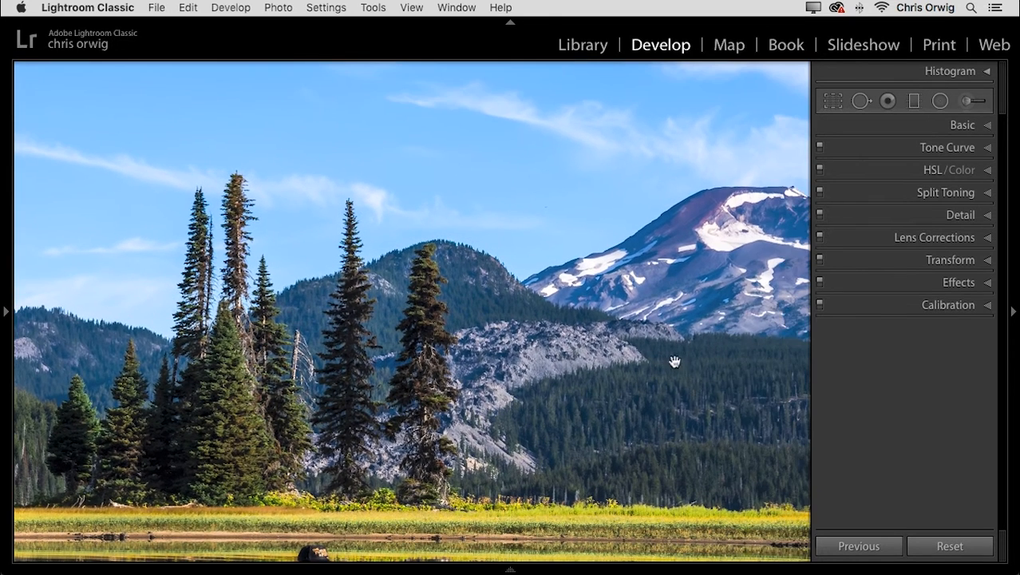
drag(708, 349, 547, 364)
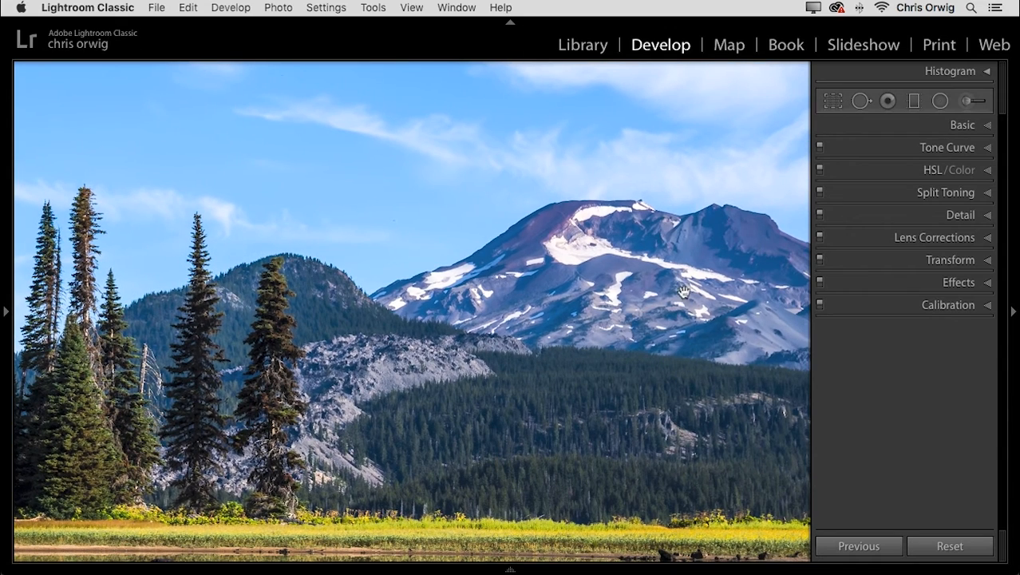
click(540, 397)
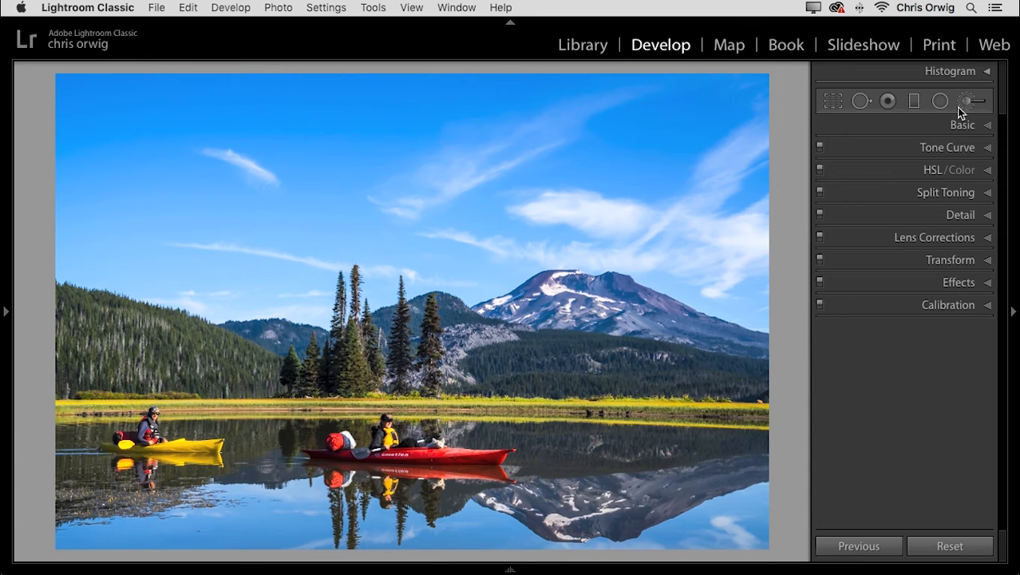
click(963, 103)
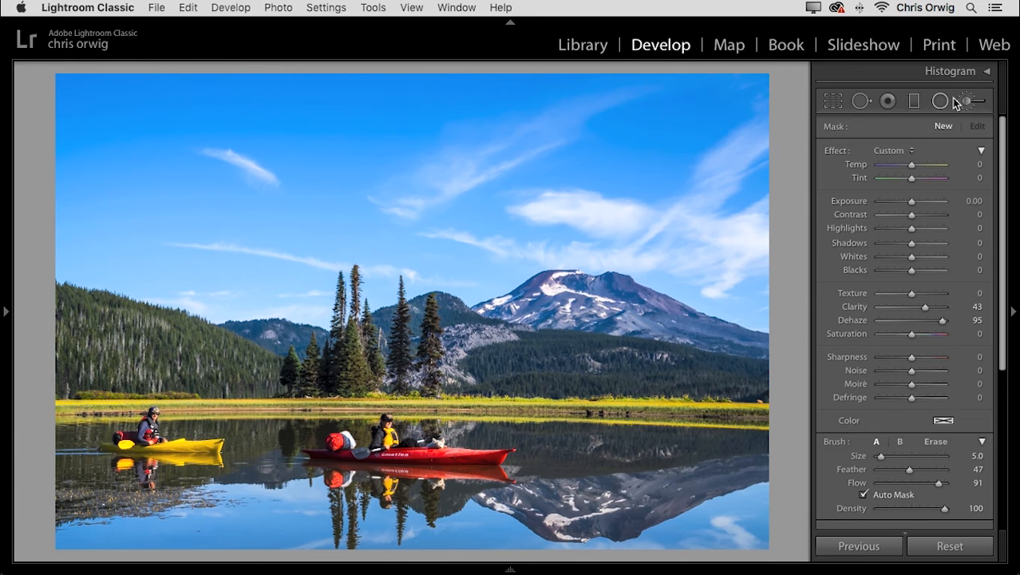
click(898, 150)
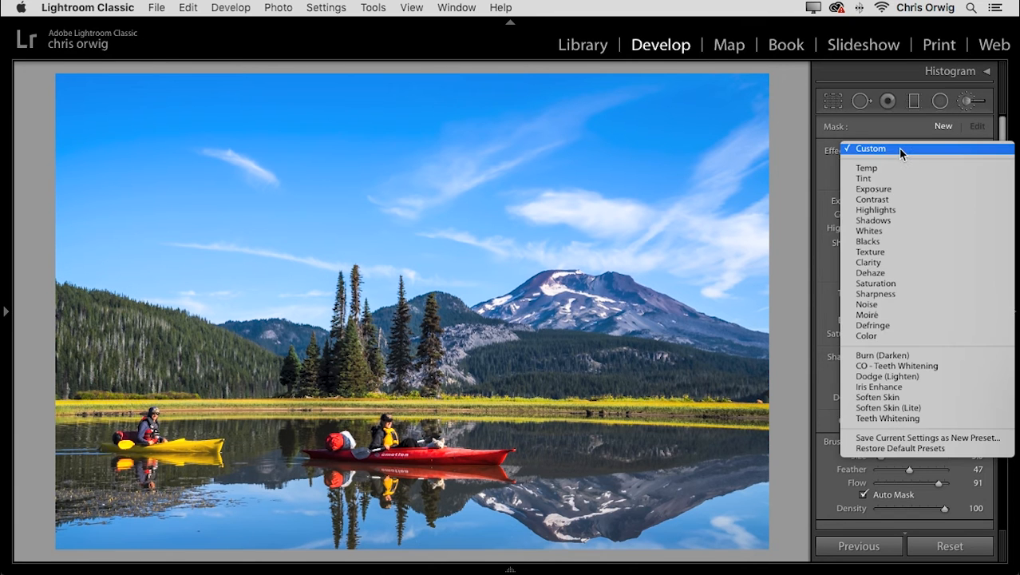
click(910, 297)
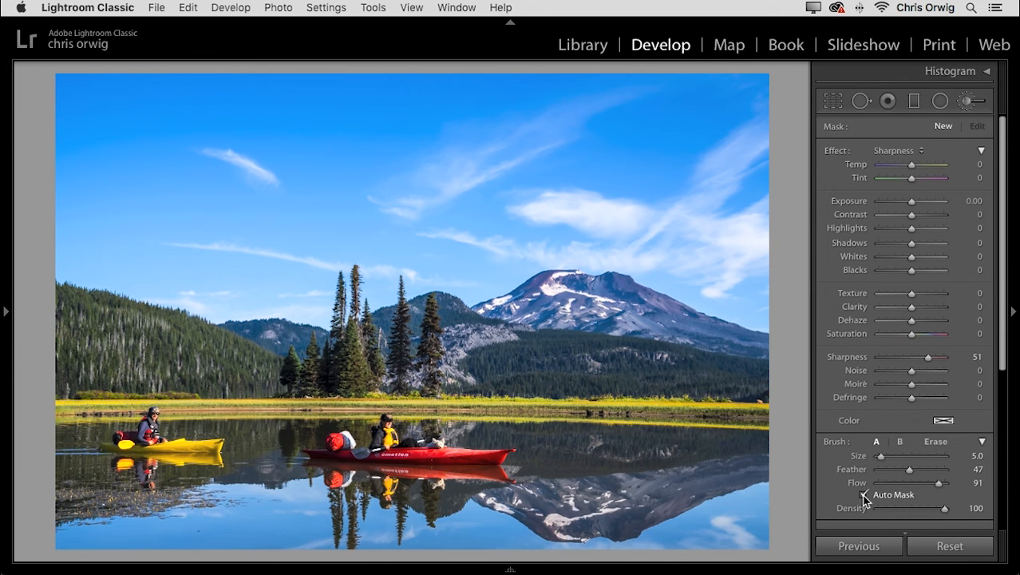
drag(939, 483, 936, 484)
drag(880, 456, 883, 457)
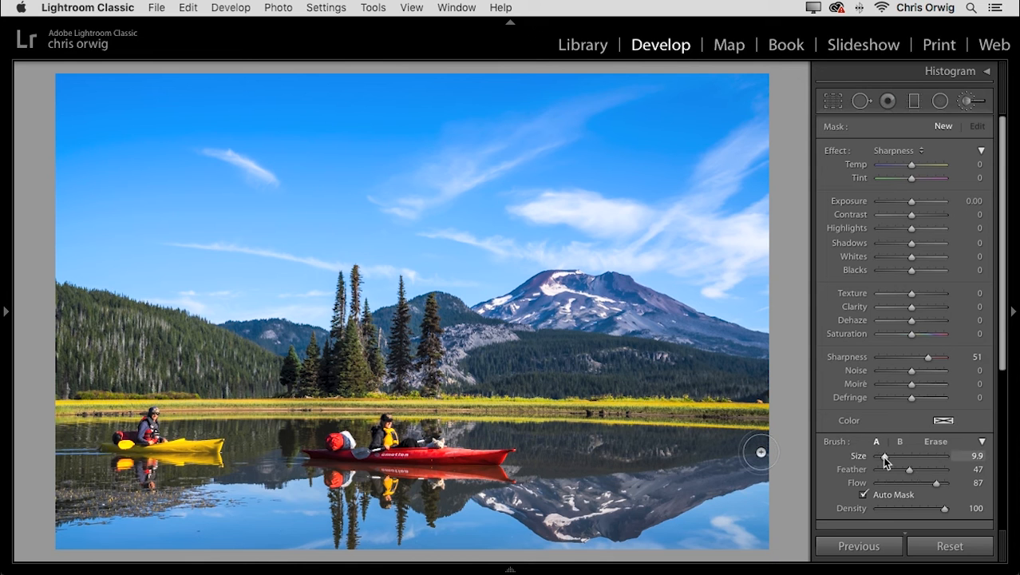
Show the selected mask overlay and paint the sharpening brush across all the forested hills and lower trees.
key(t)
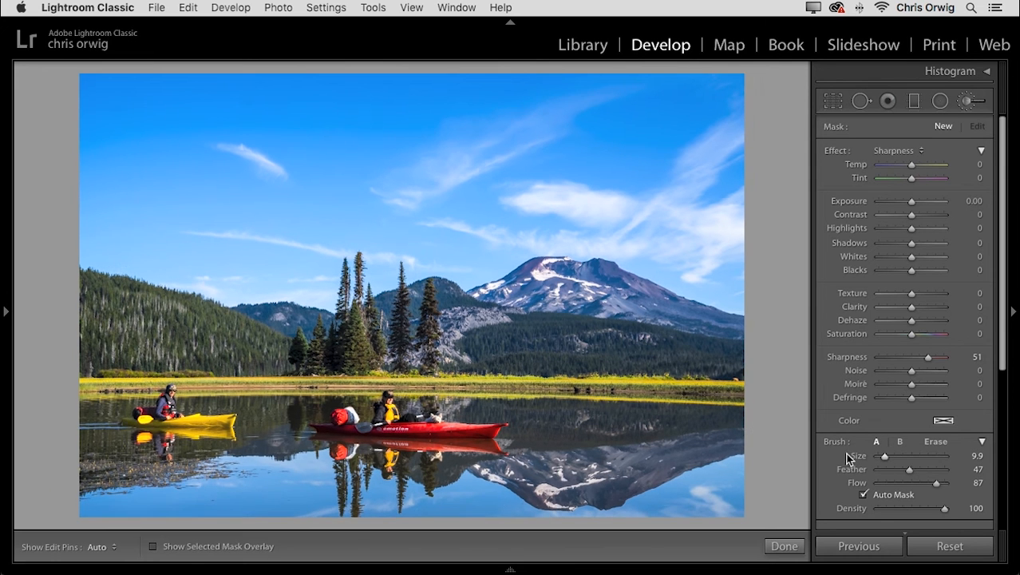
click(153, 546)
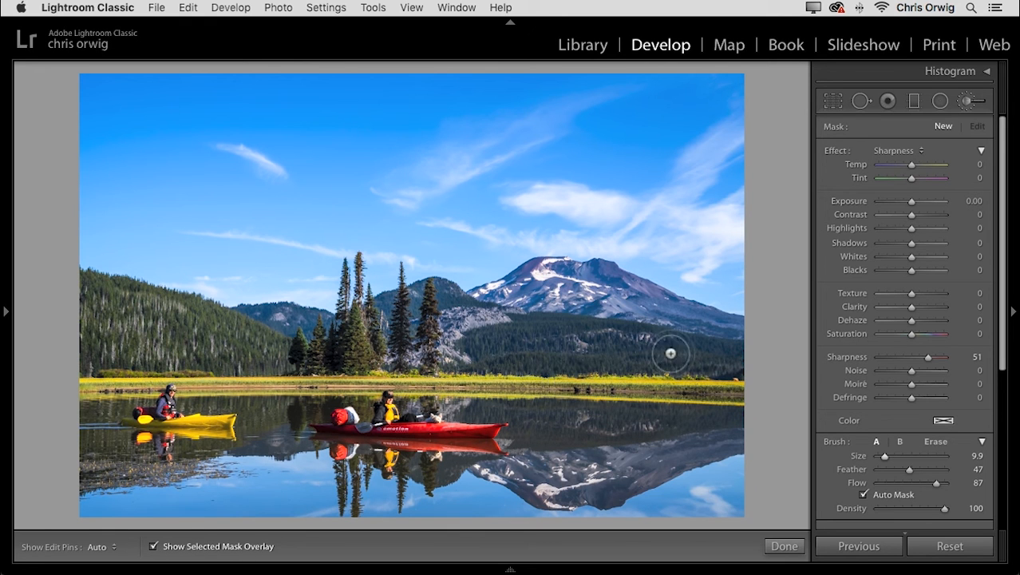
drag(723, 357, 182, 352)
mouse_move(73, 341)
mouse_down()
mouse_move(82, 279)
mouse_move(266, 347)
mouse_move(164, 299)
mouse_move(105, 299)
mouse_move(111, 326)
mouse_move(222, 351)
mouse_move(337, 364)
mouse_move(506, 353)
mouse_move(518, 333)
mouse_move(538, 328)
mouse_move(751, 358)
mouse_move(496, 330)
mouse_move(444, 288)
mouse_move(331, 328)
mouse_move(238, 318)
mouse_up()
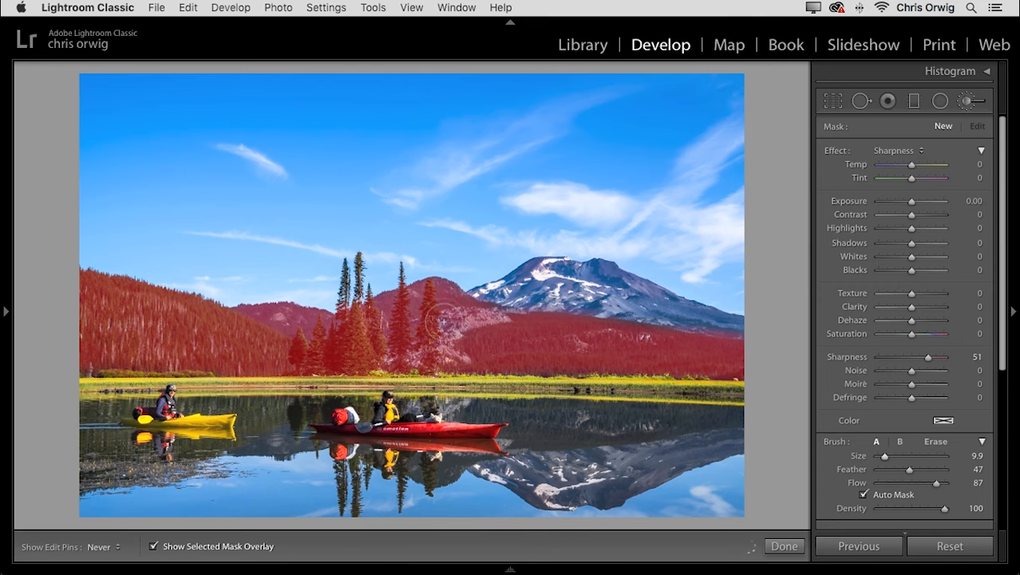
Extend the sharpening mask over the tops of the tall trees against the sky with brush size 6.0.
key(h)
key(super+equal)
key(super+equal)
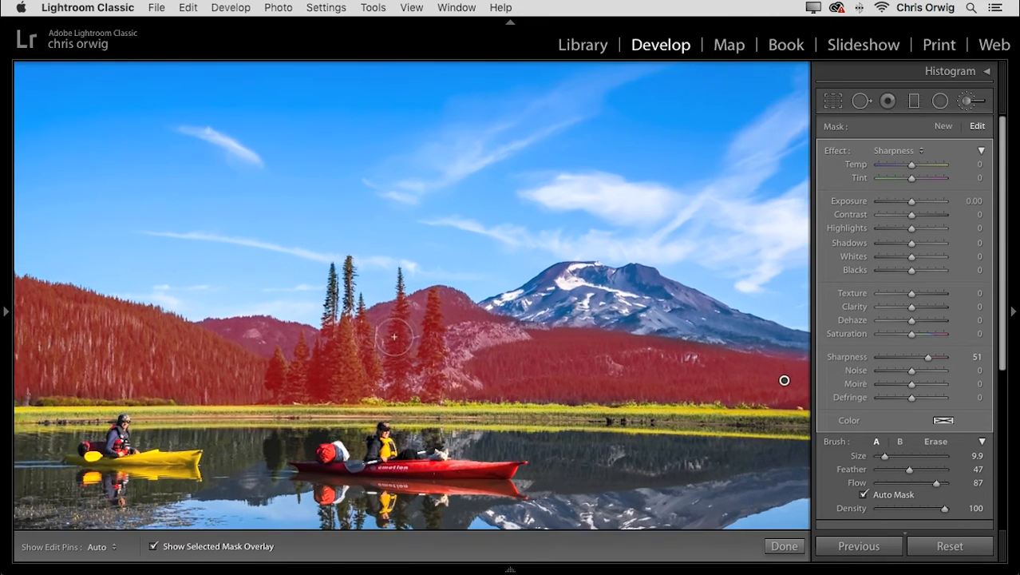
drag(293, 327, 537, 375)
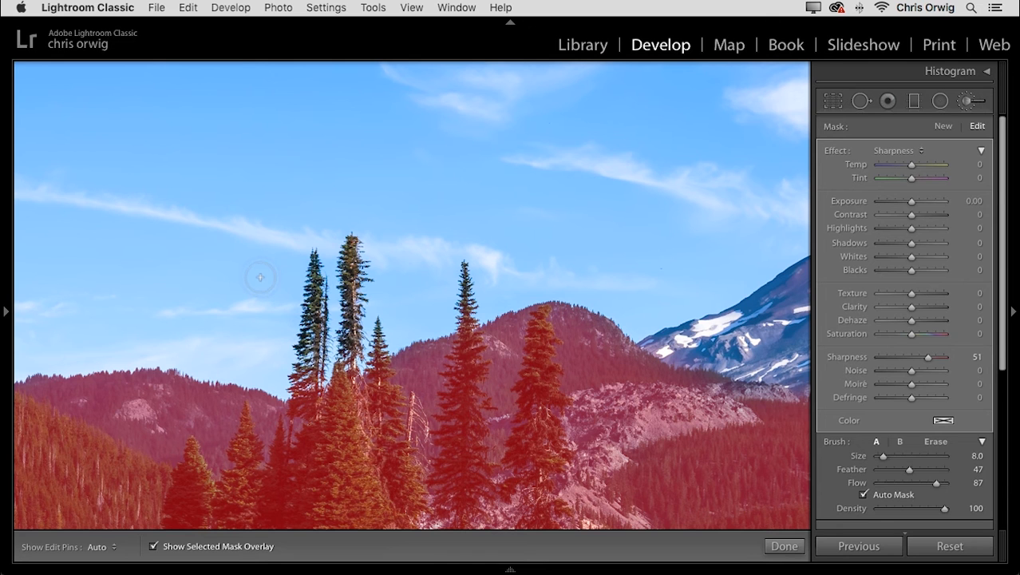
key(h)
mouse_move(315, 257)
mouse_down()
mouse_move(299, 378)
mouse_move(323, 405)
mouse_move(349, 352)
mouse_move(348, 247)
mouse_move(347, 372)
mouse_up()
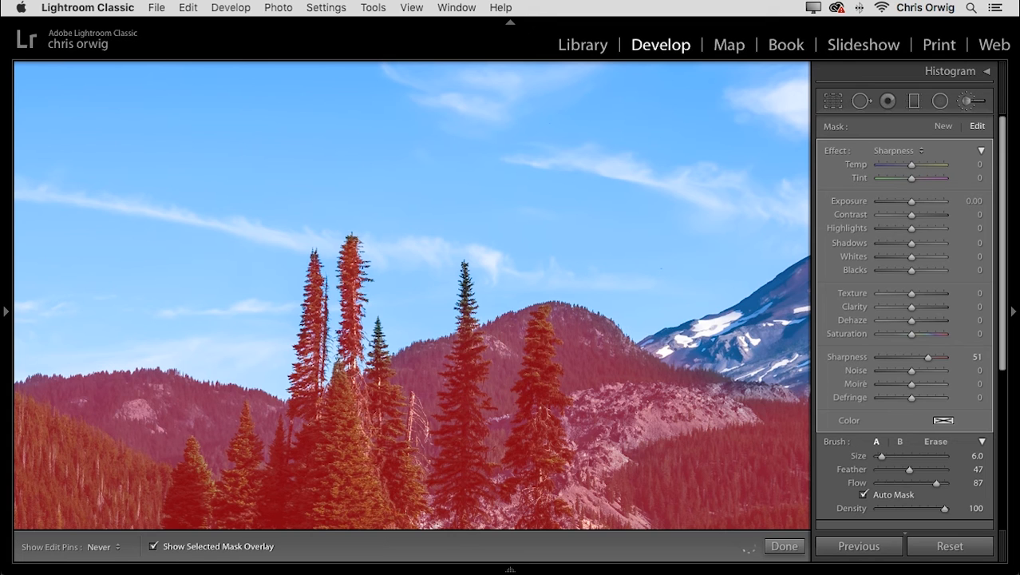
key(h)
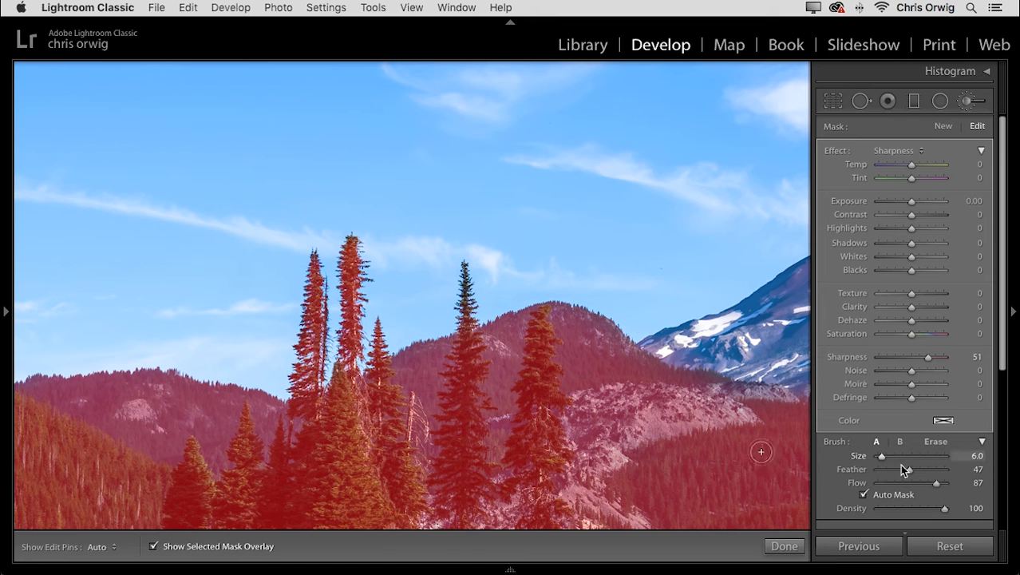
Paint over the tallest tree again with brush Flow at 44, and hide the mask overlay to check the result.
drag(918, 484, 907, 483)
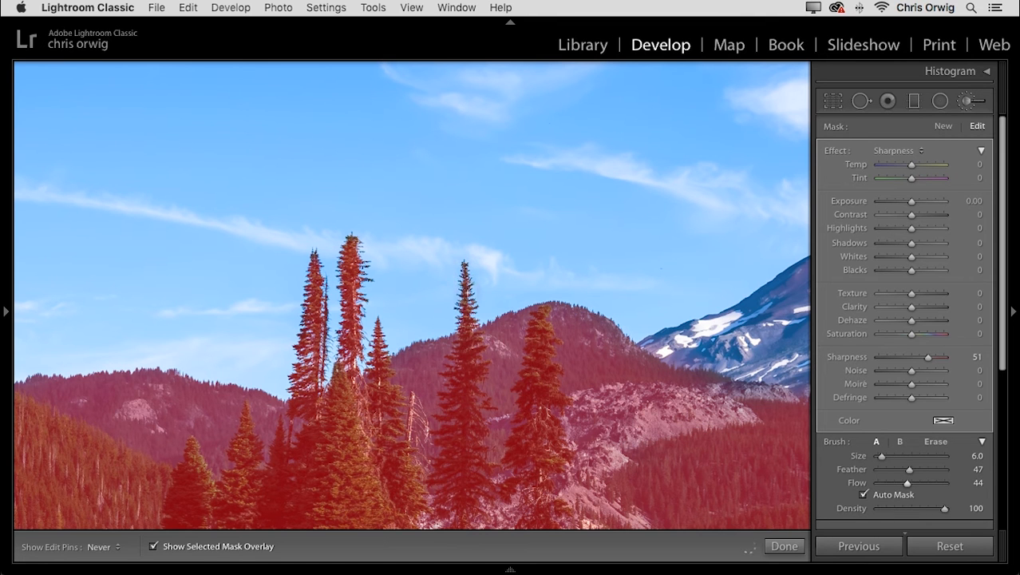
drag(350, 323, 352, 241)
click(153, 547)
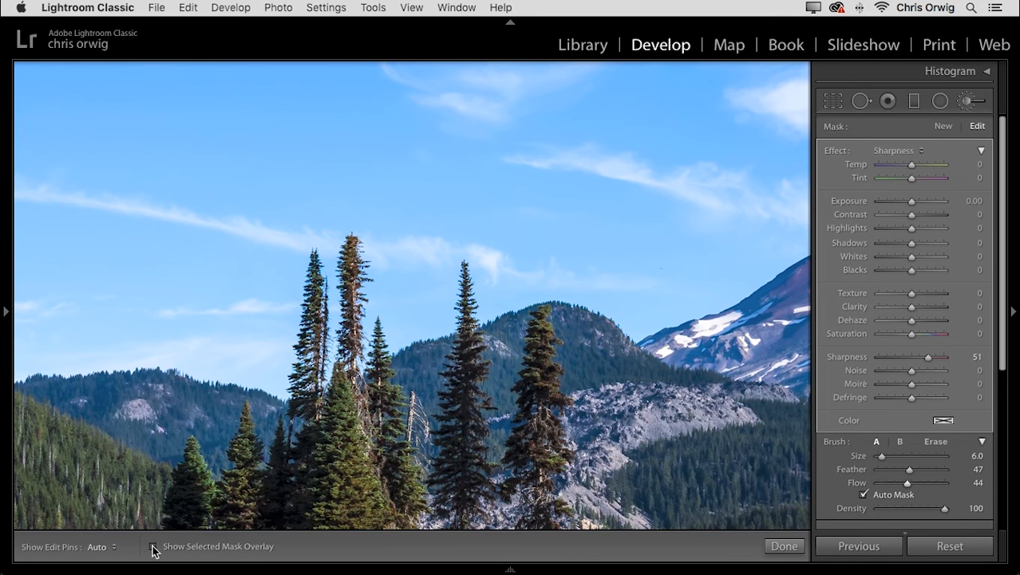
click(153, 547)
click(154, 547)
Set the brushed area's Exposure to 0.01, Sharpness to 59, Clarity to 51 and Dehaze to 18.
drag(500, 470, 526, 370)
mouse_move(912, 205)
mouse_down()
mouse_move(935, 202)
mouse_move(892, 204)
mouse_move(924, 204)
mouse_move(913, 208)
mouse_up()
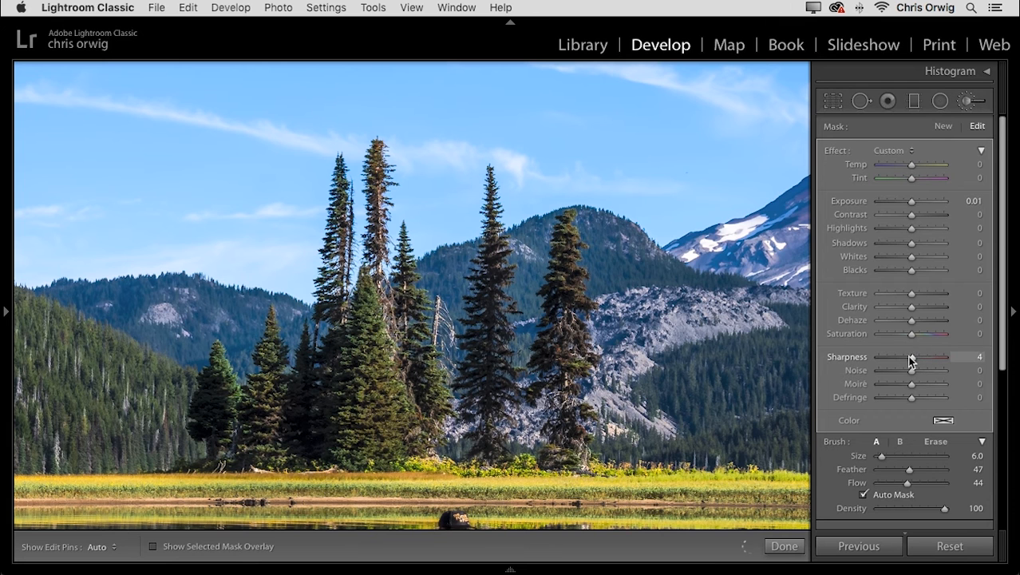
drag(924, 356, 930, 357)
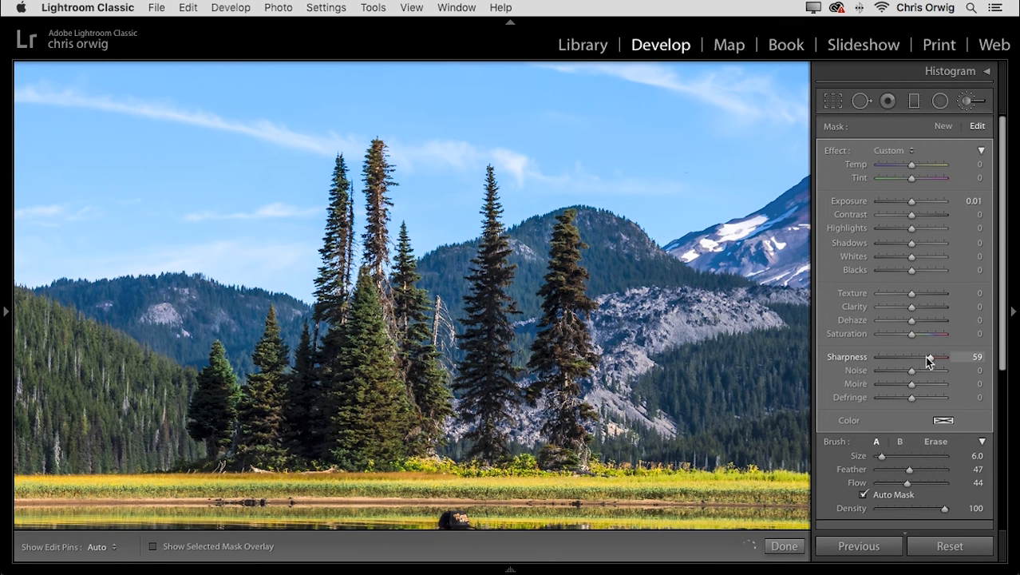
click(927, 306)
drag(914, 320, 920, 321)
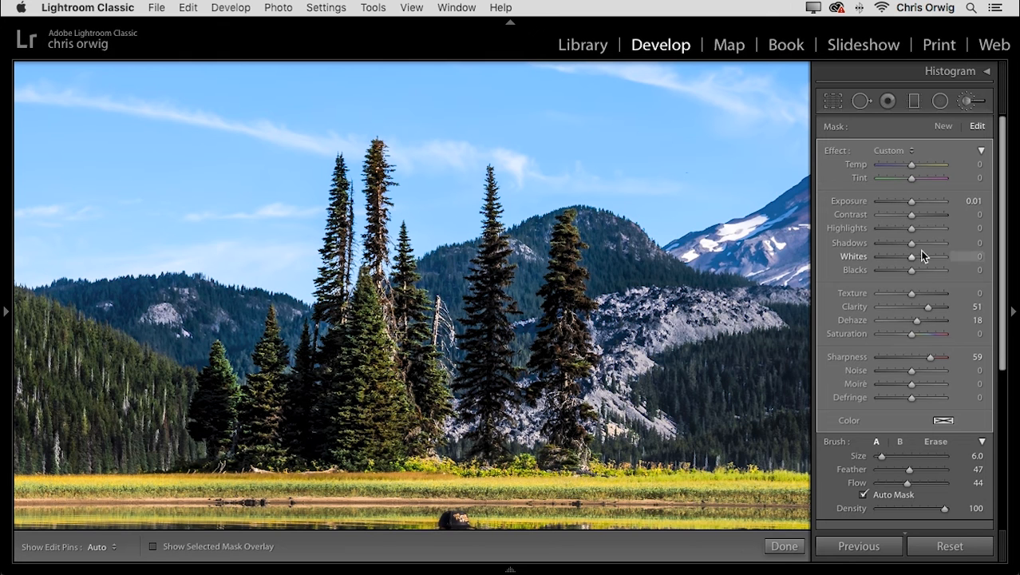
Set the brushed area's Shadows to 43, Temp to 10, Blacks to 10 and Dehaze to 8.
click(921, 244)
drag(921, 243, 925, 243)
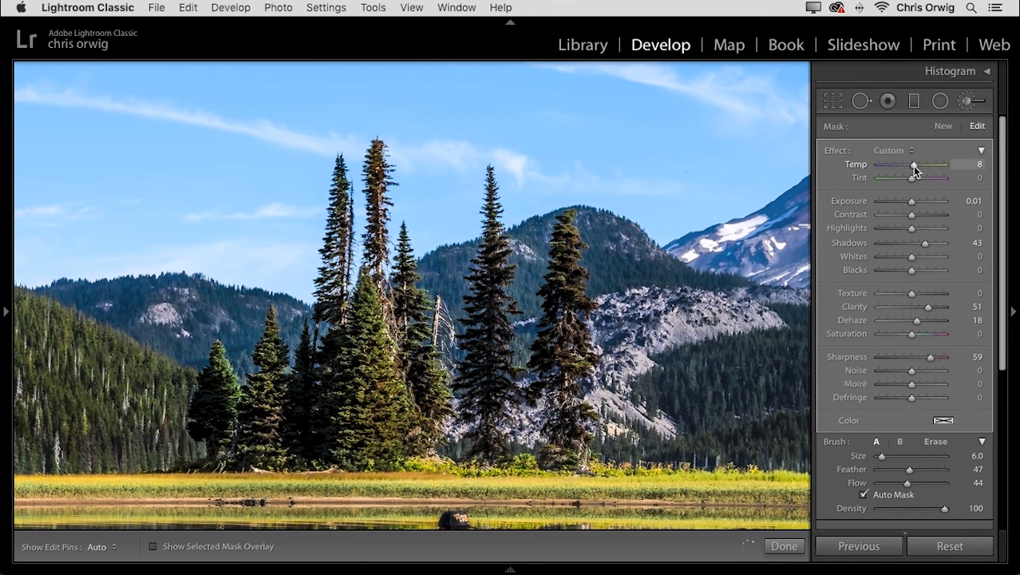
drag(912, 270, 917, 273)
drag(917, 320, 916, 324)
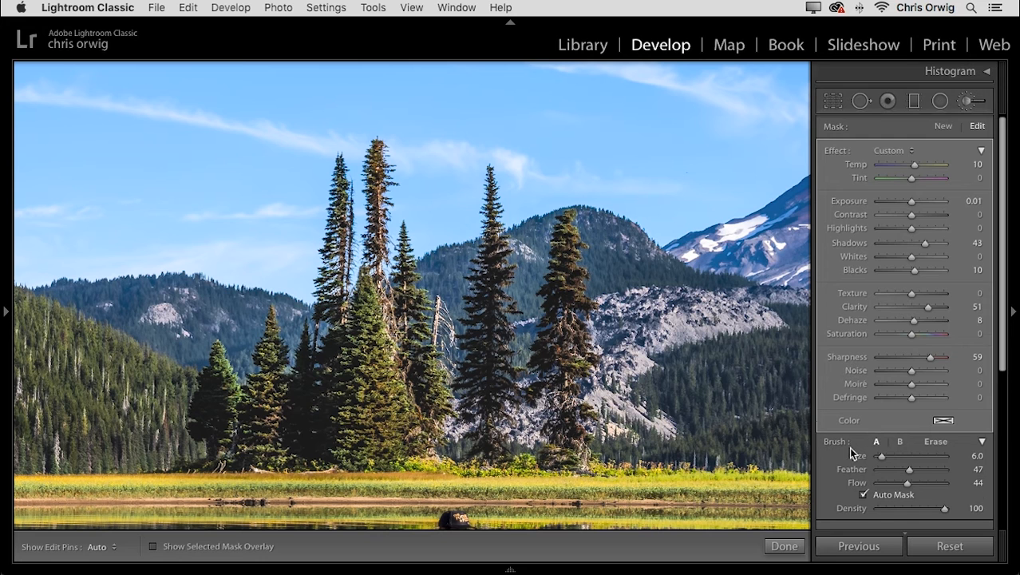
Compare the photo with and without the tree and hill brush adjustments, both zoomed in on the trees and in the full view.
scroll(847, 453, down, 3)
click(827, 486)
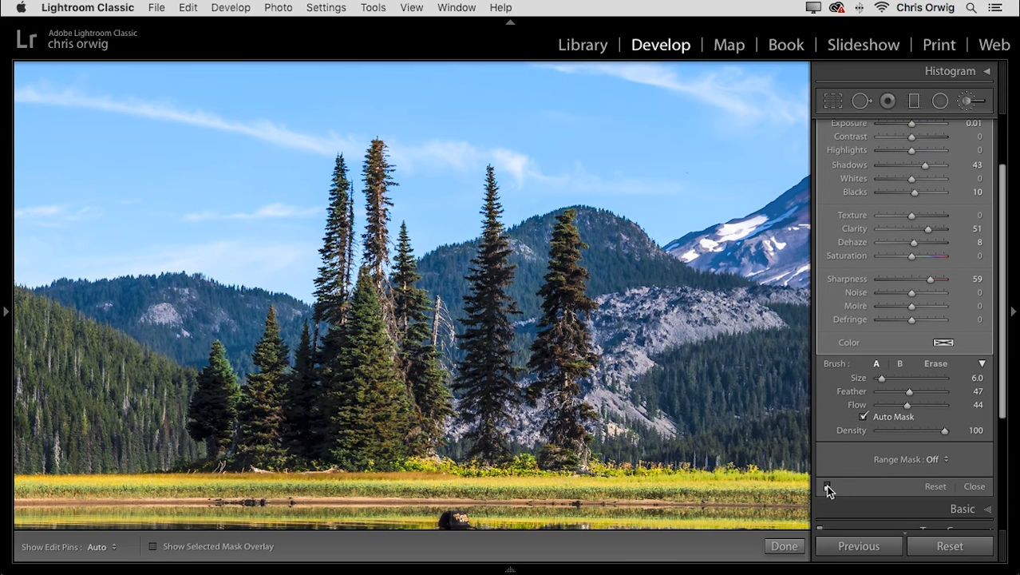
click(827, 485)
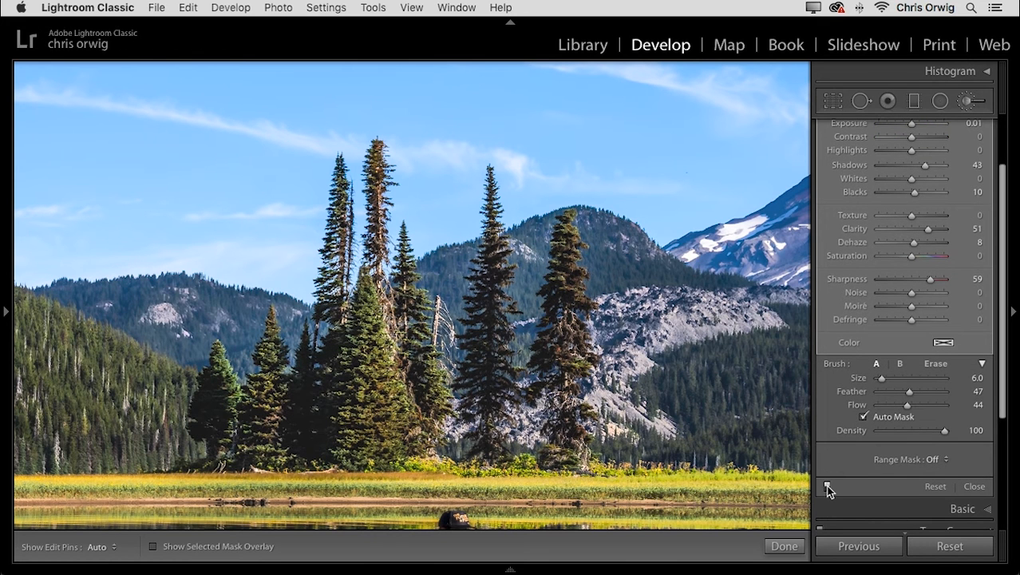
key(z)
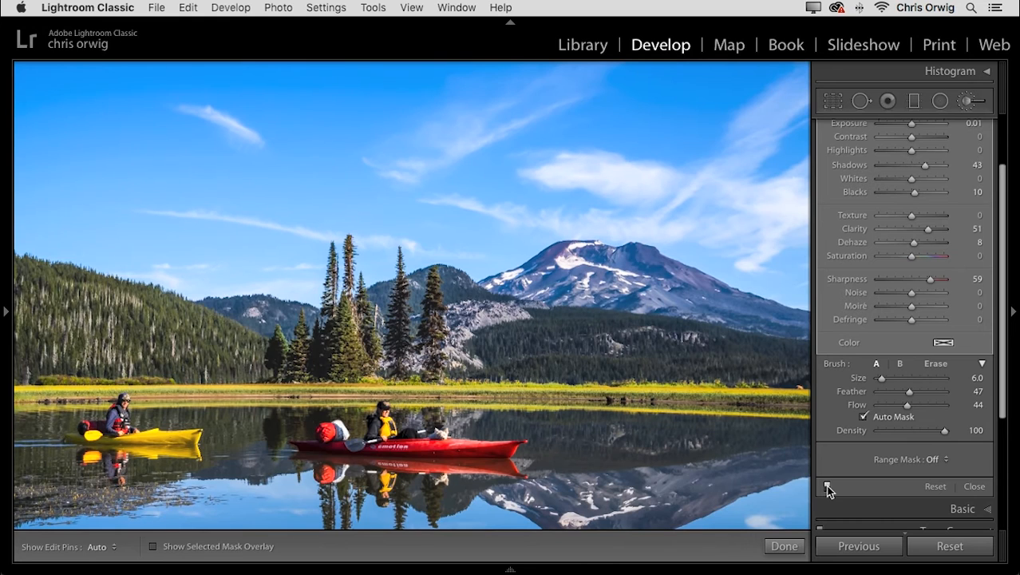
click(827, 486)
click(827, 486)
click(827, 486)
click(827, 486)
click(827, 486)
click(827, 487)
Try a strongly negative Saturation on the brushed trees and hills, and settle on a Saturation of 14.
click(883, 256)
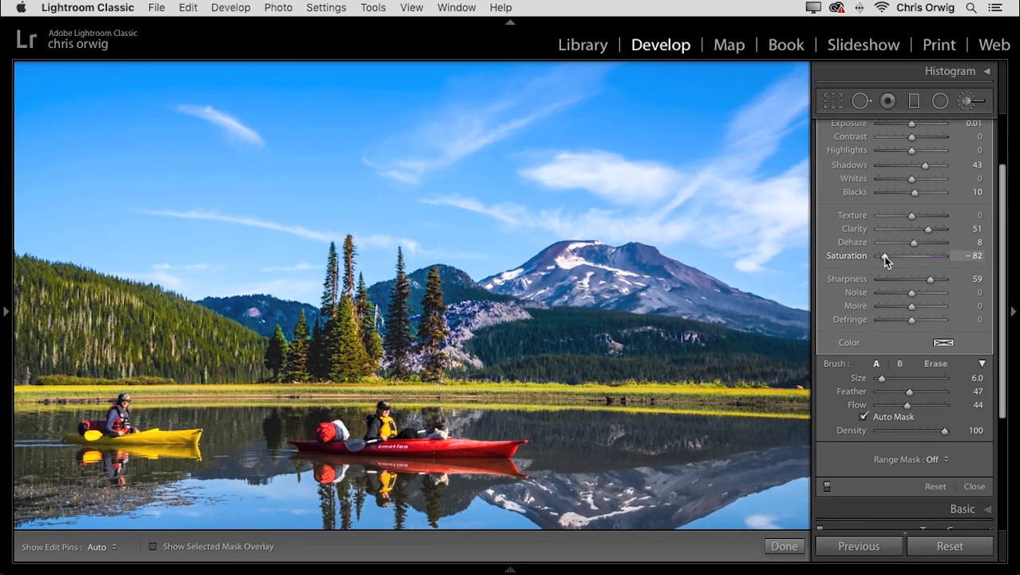
click(910, 256)
drag(909, 256, 915, 256)
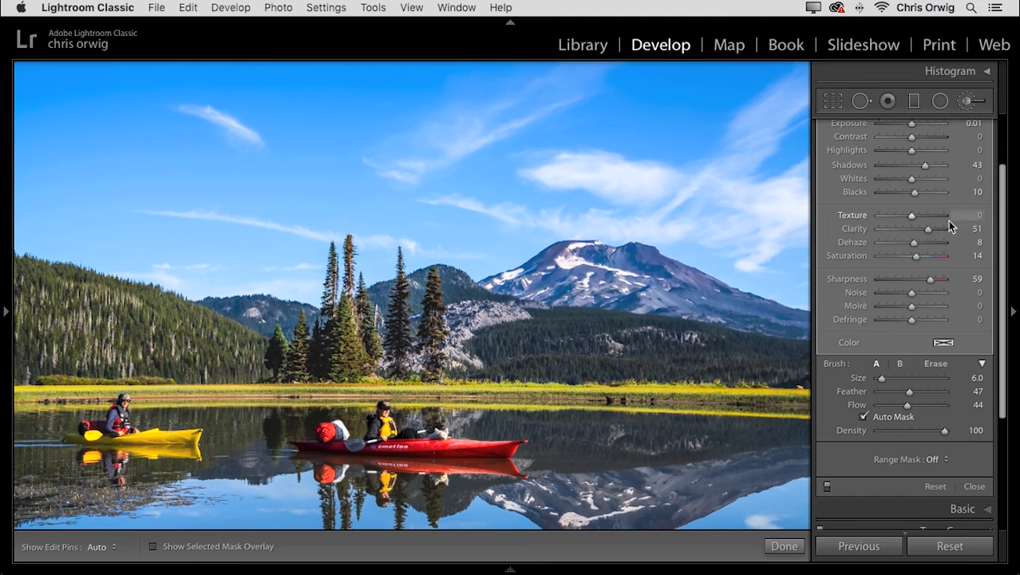
scroll(1008, 200, up, 3)
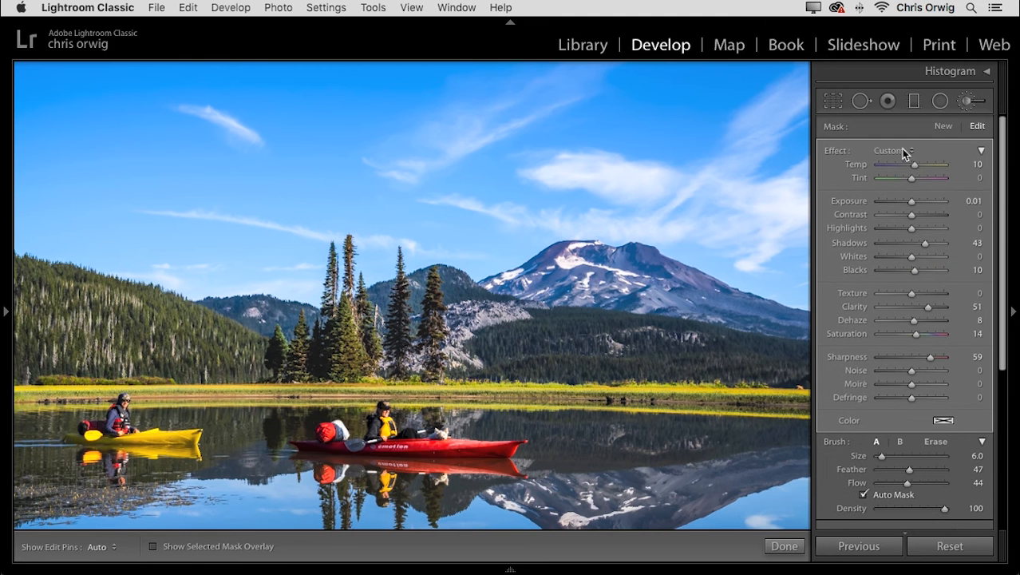
click(905, 152)
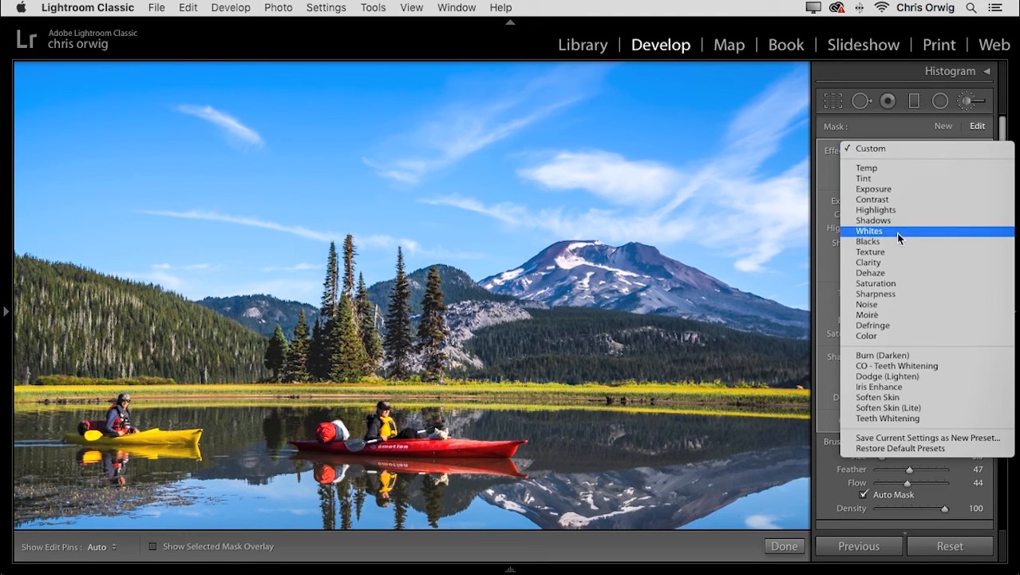
click(893, 261)
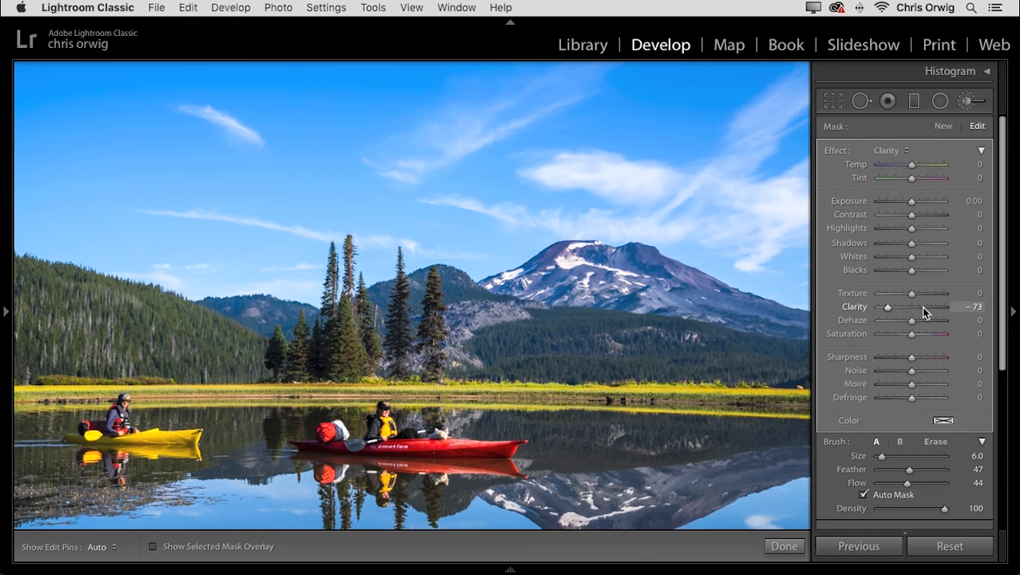
key(super+z)
key(super+z)
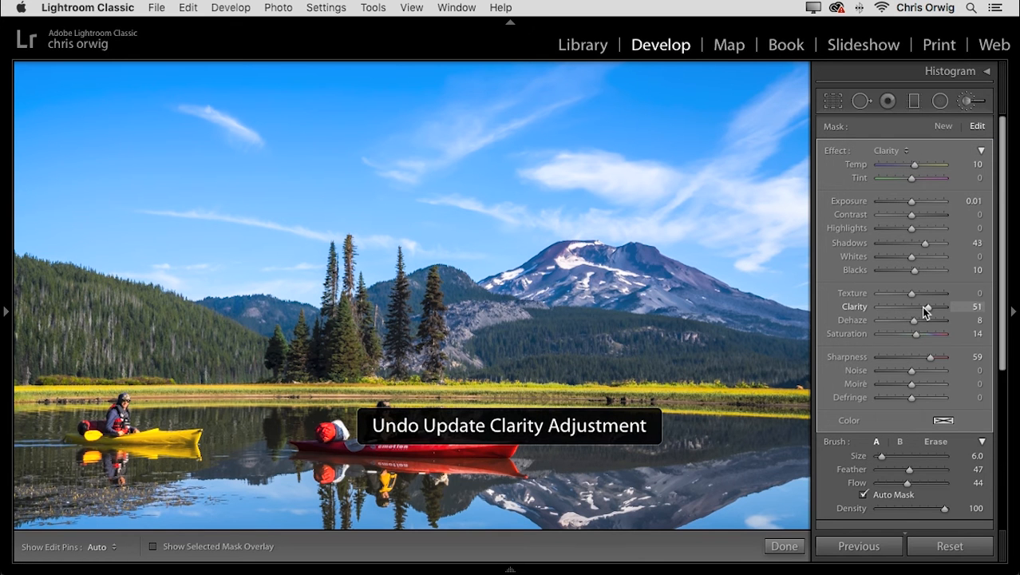
Start a new Adjustment Brush mask with the Clarity effect, and set its Clarity to 57.
click(945, 127)
click(903, 150)
click(903, 150)
drag(887, 307, 931, 306)
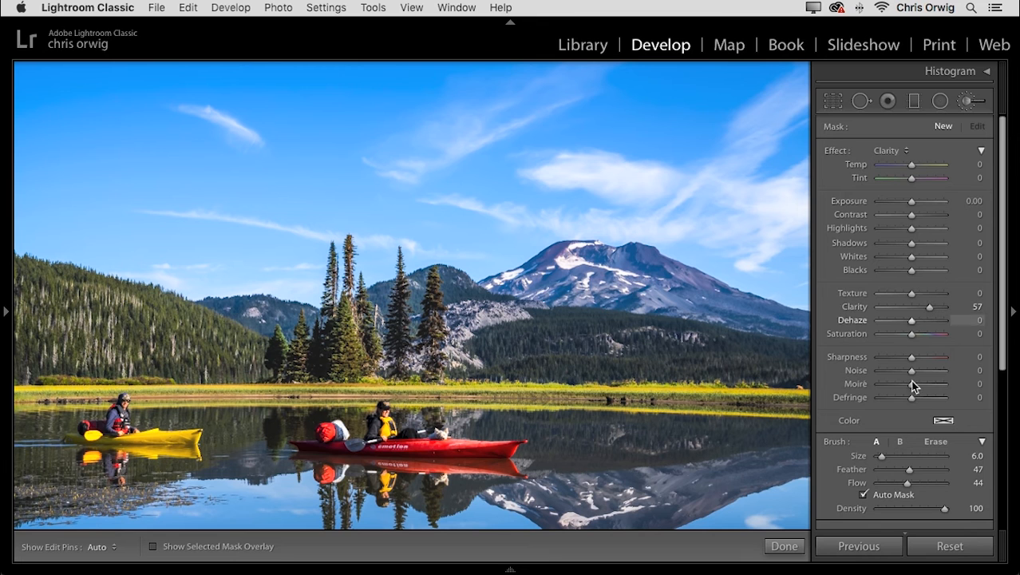
Paint the new Clarity adjustment over the snow-capped mountain and show the mask overlay to check its coverage.
key(h)
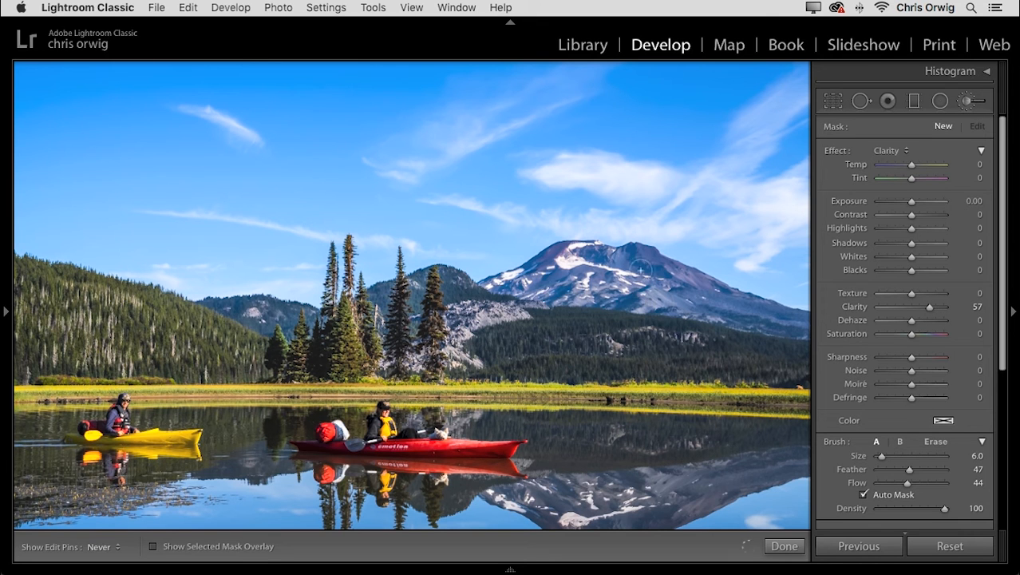
drag(751, 314, 775, 321)
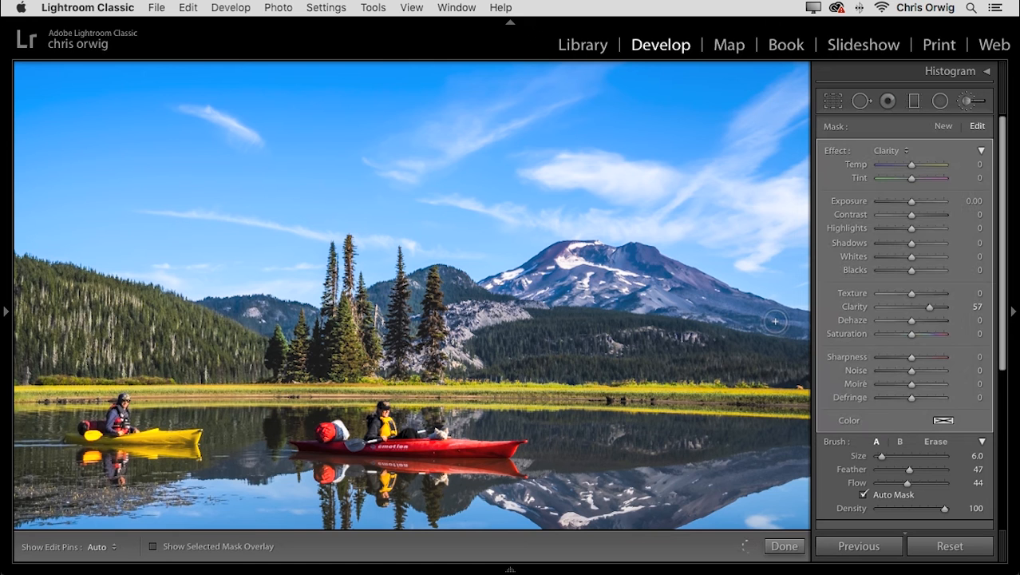
key(o)
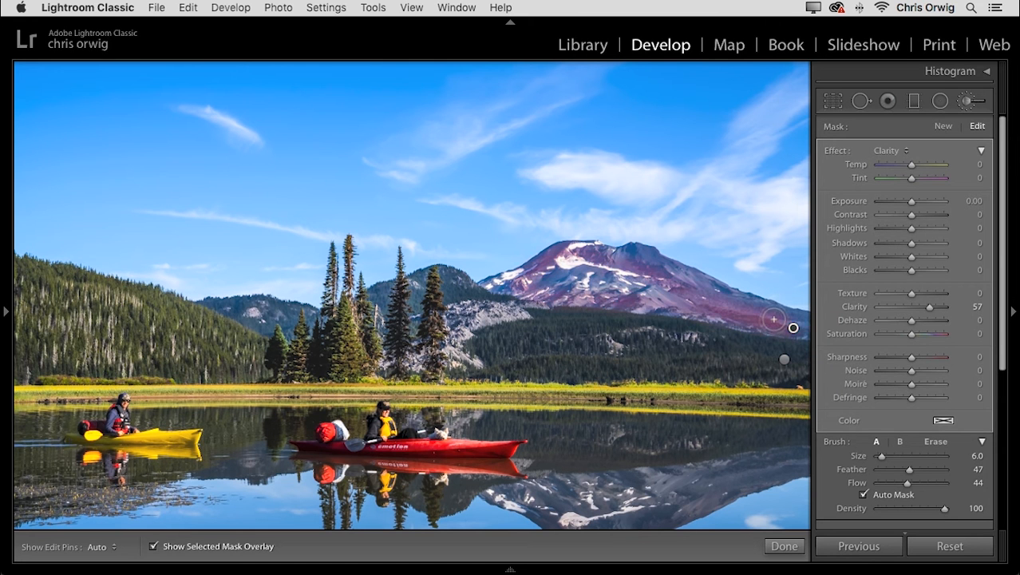
Set the brush Size to 9.0 and Flow to 96, undo the accidental pin move, and repaint the whole mountain for a stronger mask.
key(bracketright)
key(bracketright)
key(bracketright)
key(h)
key(h)
drag(929, 485, 943, 483)
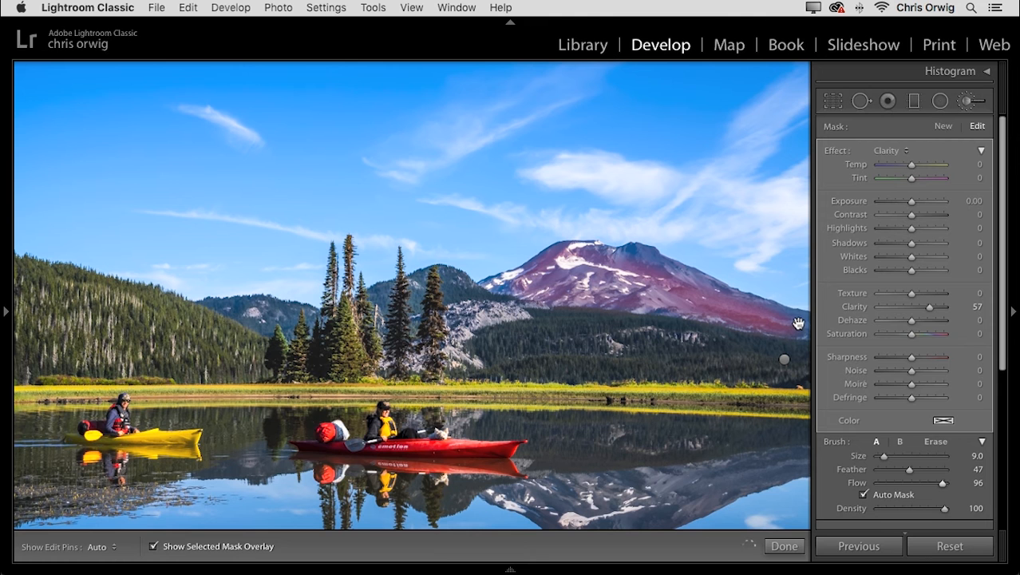
key(super+z)
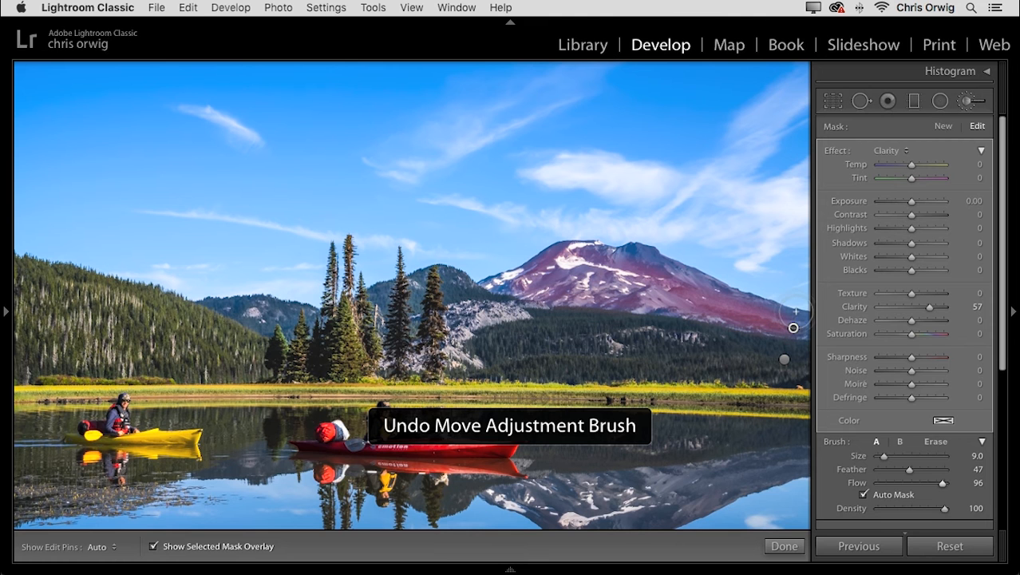
key(h)
mouse_move(636, 260)
mouse_down()
mouse_move(563, 260)
mouse_move(495, 292)
mouse_move(798, 332)
mouse_move(771, 319)
mouse_up()
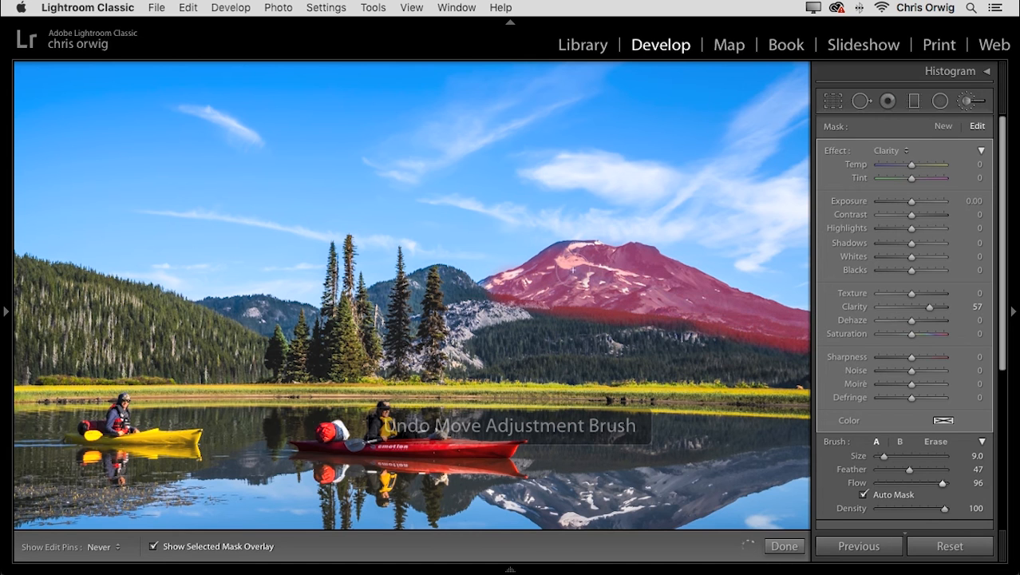
Set the brush Flow to 84 and extend the mask along the mountain's left slope.
drag(942, 483, 934, 485)
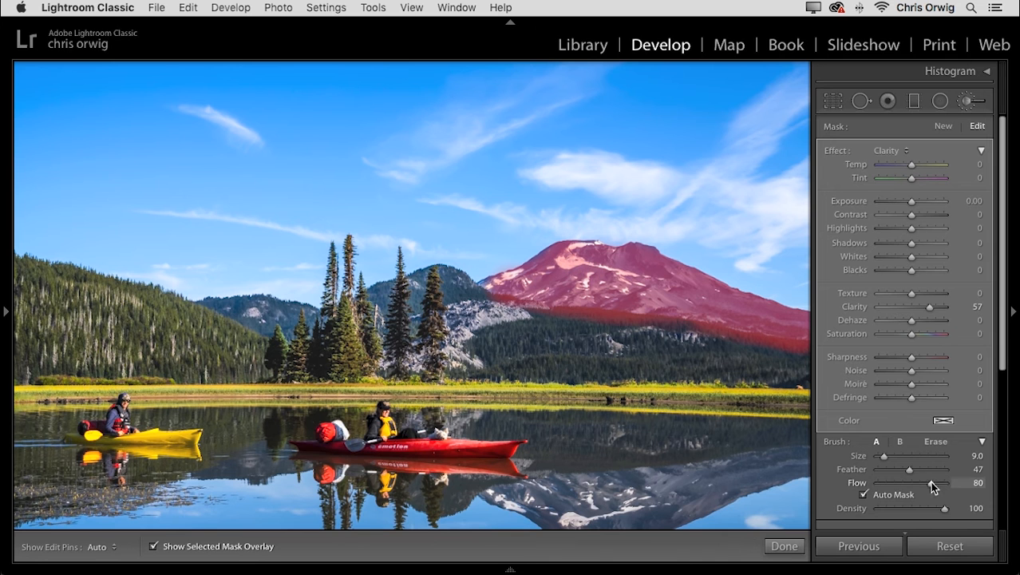
key(h)
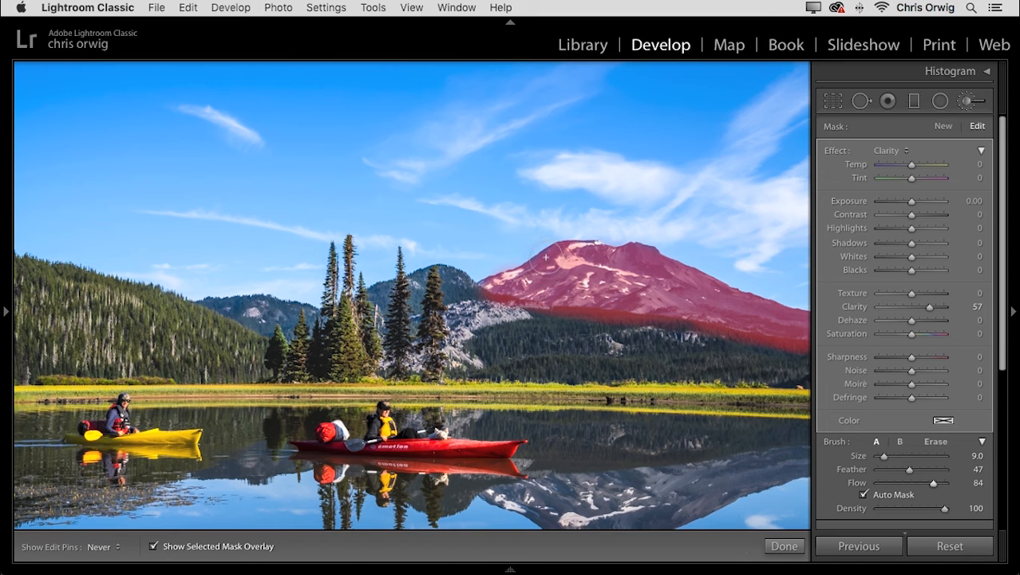
key(h)
Erase the mask that spills onto the forest along the mountain's base, using the Erase brush at Size 5.0.
click(936, 442)
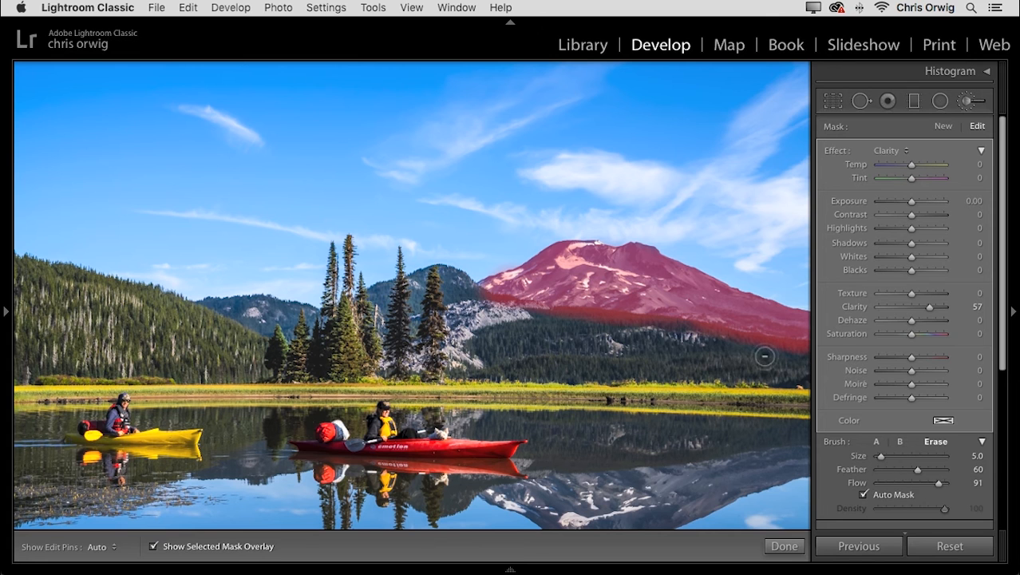
key(h)
mouse_move(792, 346)
mouse_down()
mouse_move(553, 316)
mouse_move(493, 300)
mouse_up()
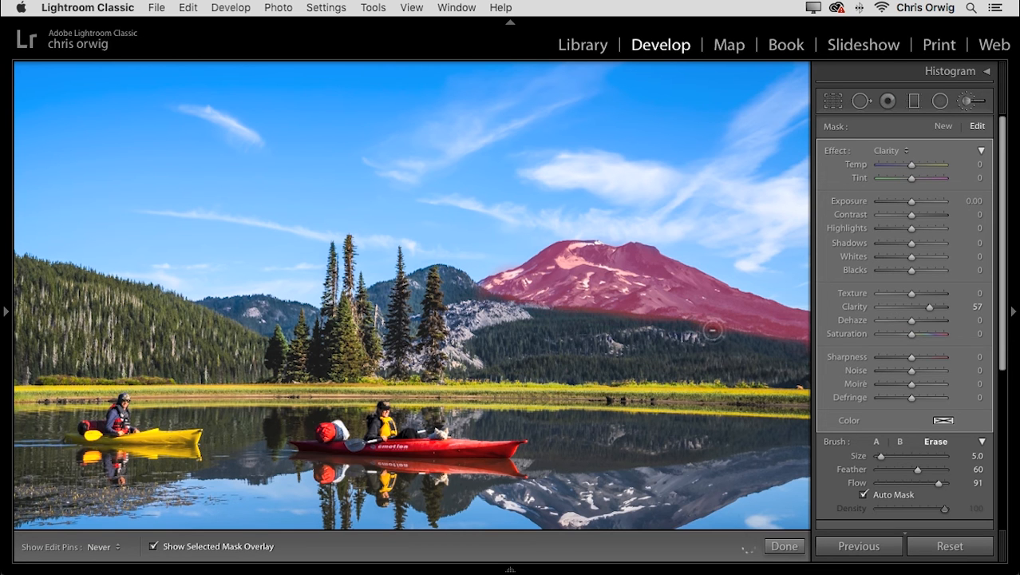
key(h)
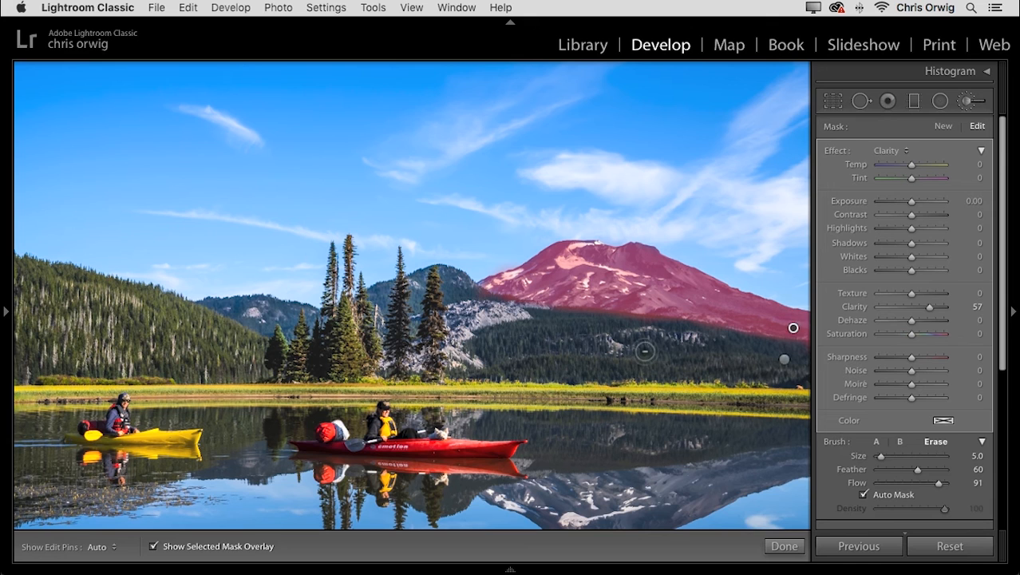
Refine the mask's lower edge up close, erasing leftover spill along the tree line and the rocky ridge.
key(super+equal)
drag(761, 355, 317, 419)
key(h)
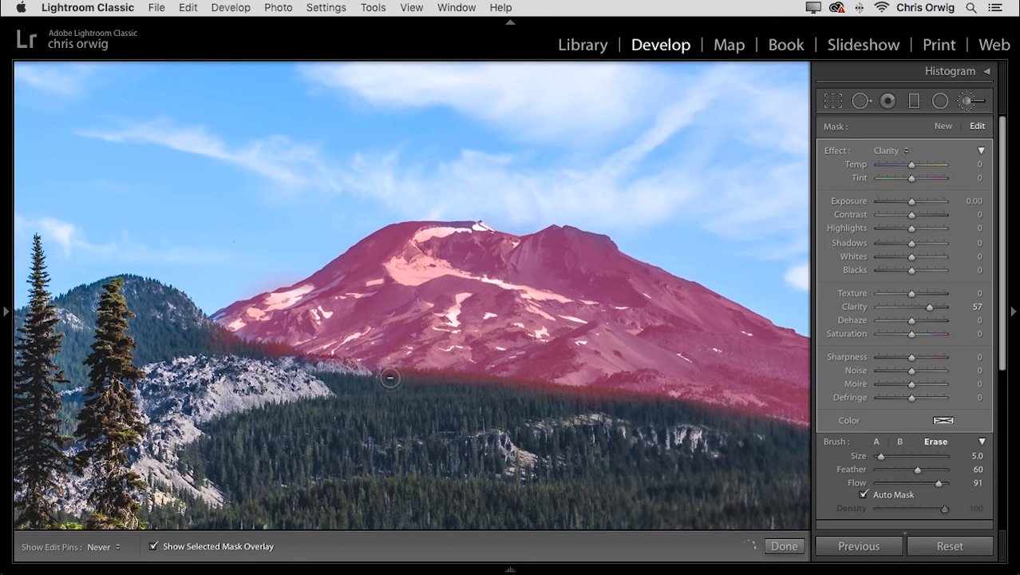
key(h)
drag(732, 442, 508, 426)
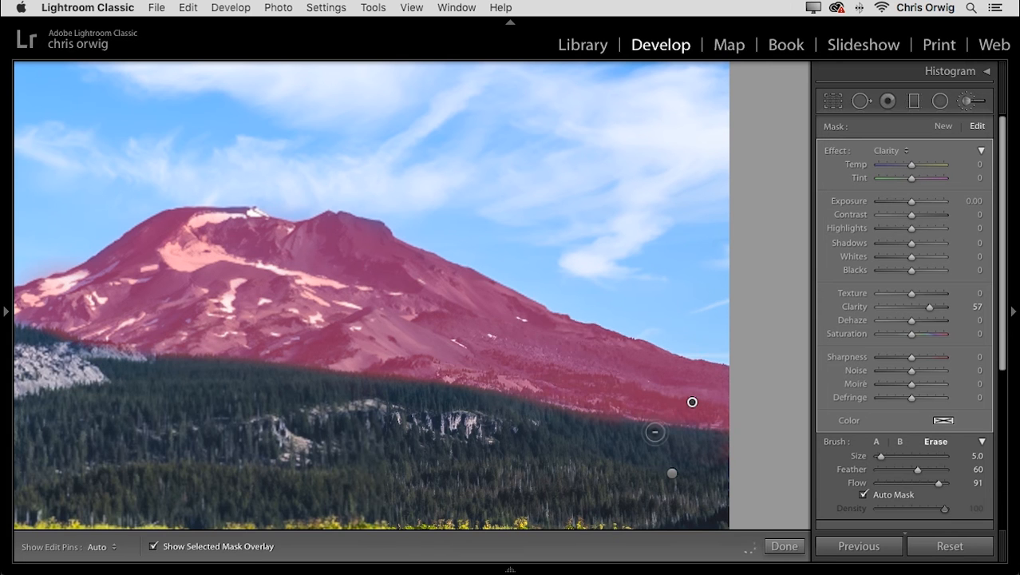
Hide the mask overlay, and set the mountain's Clarity to 84 and Dehaze to 10.
key(o)
drag(970, 301, 910, 304)
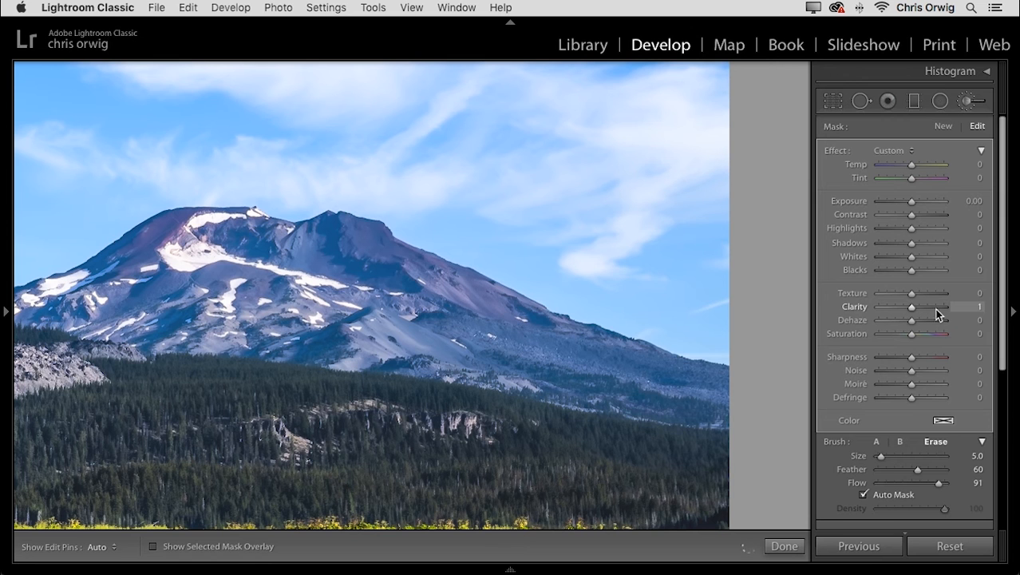
click(937, 307)
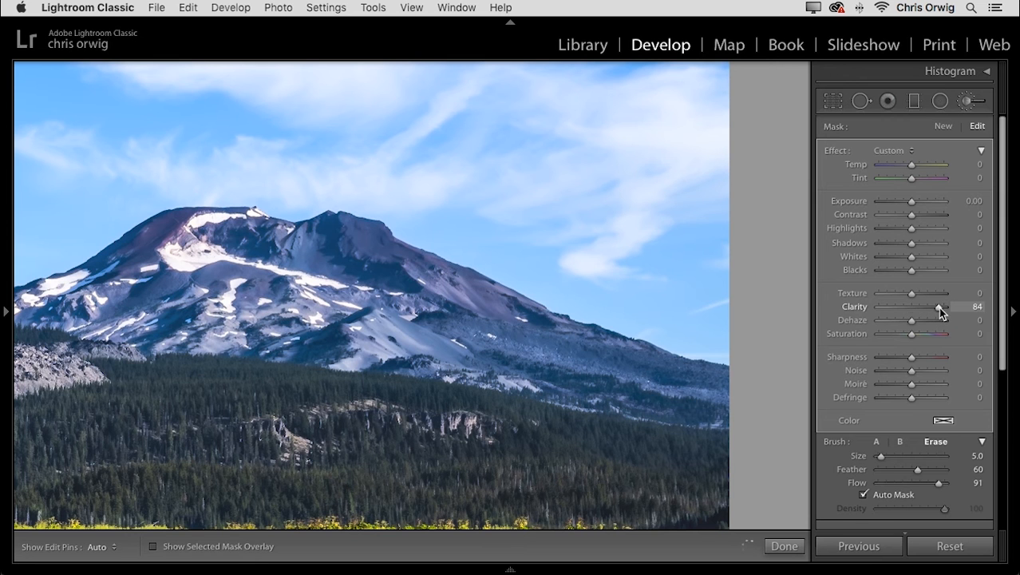
drag(937, 325, 916, 324)
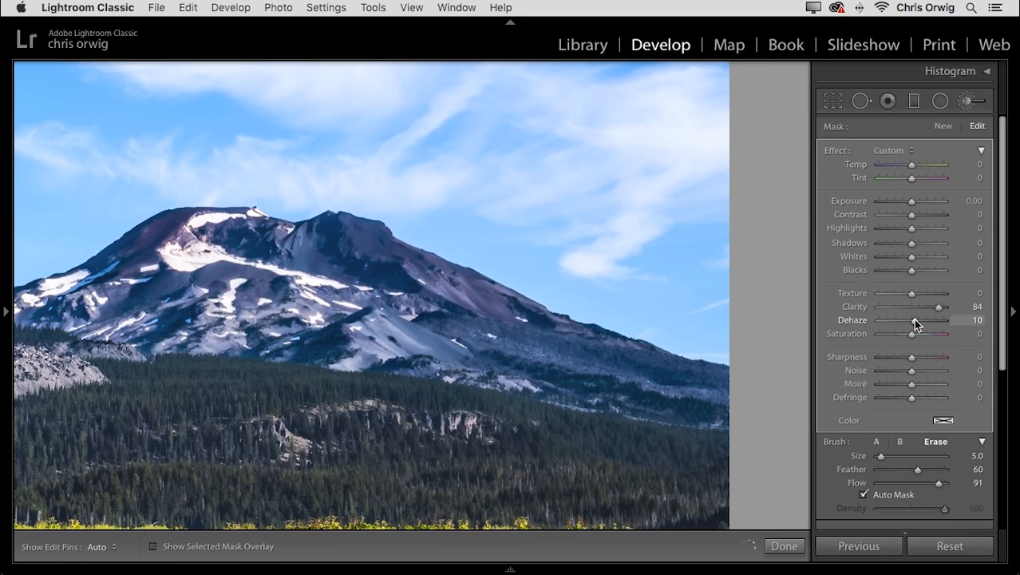
Set the mountain's Exposure to 0.55, Contrast to 34, Temp to -13, Sharpness to 13 and Saturation to 7.
click(914, 204)
drag(912, 201, 924, 214)
drag(912, 164, 908, 165)
drag(910, 358, 912, 332)
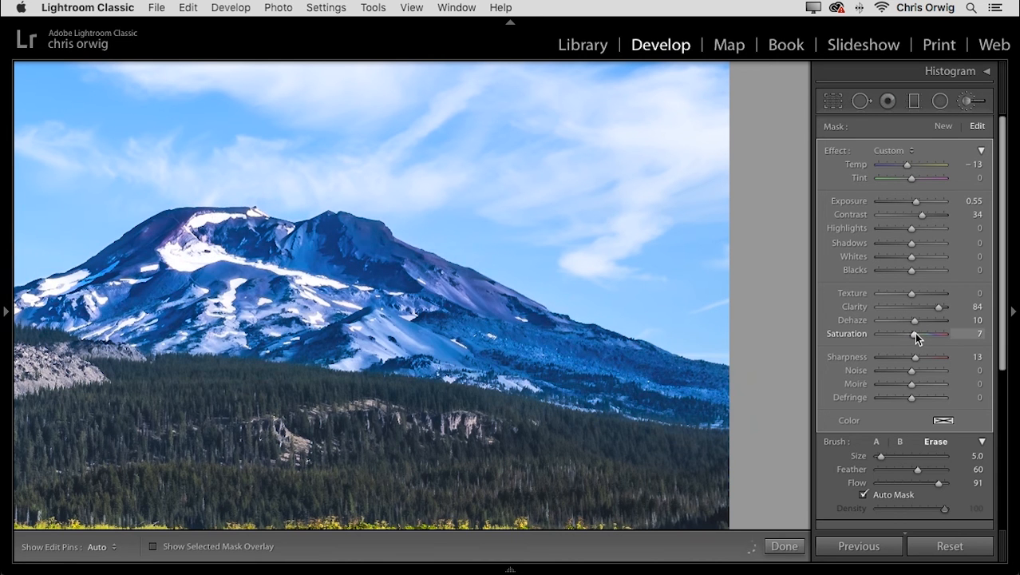
View the whole photo and compare it with and without the brush adjustments, including the mountain's.
key(super+minus)
key(super+minus)
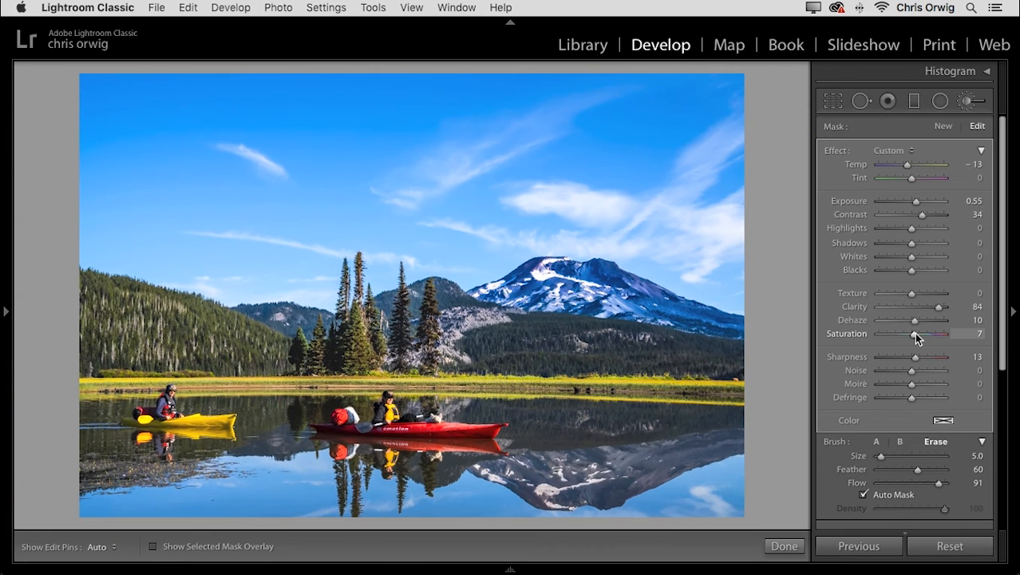
scroll(902, 330, down, 2)
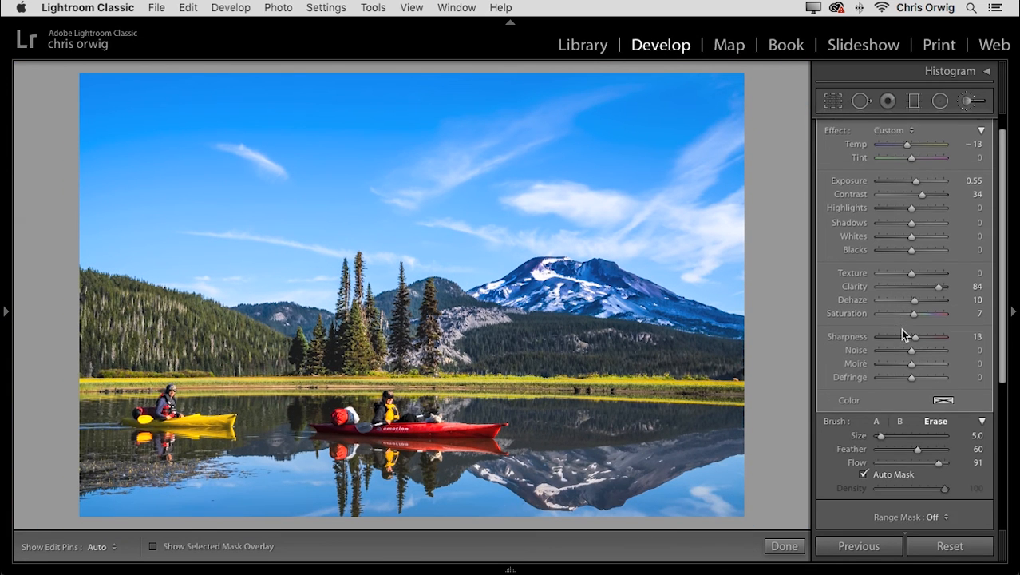
scroll(903, 327, down, 2)
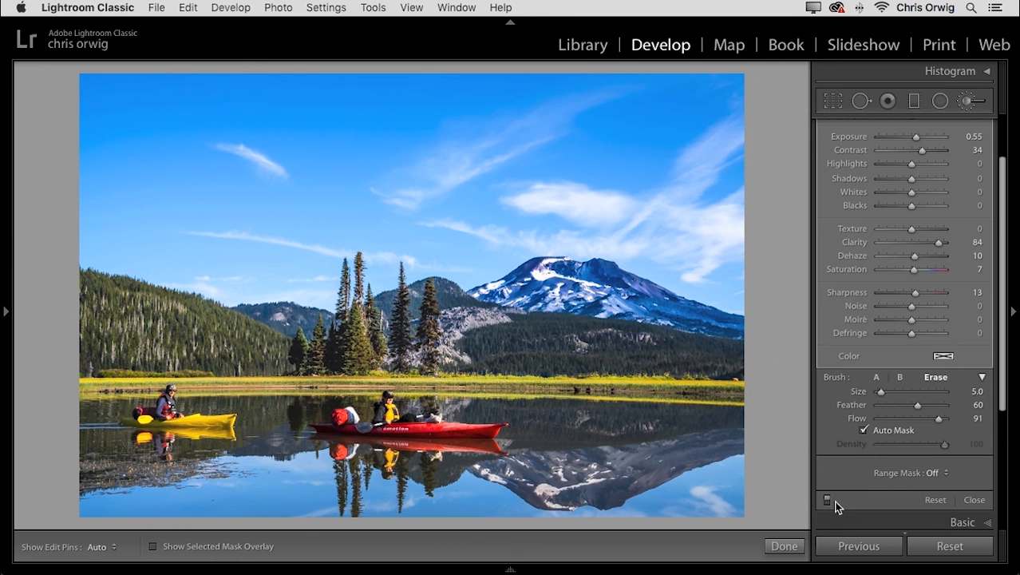
click(827, 501)
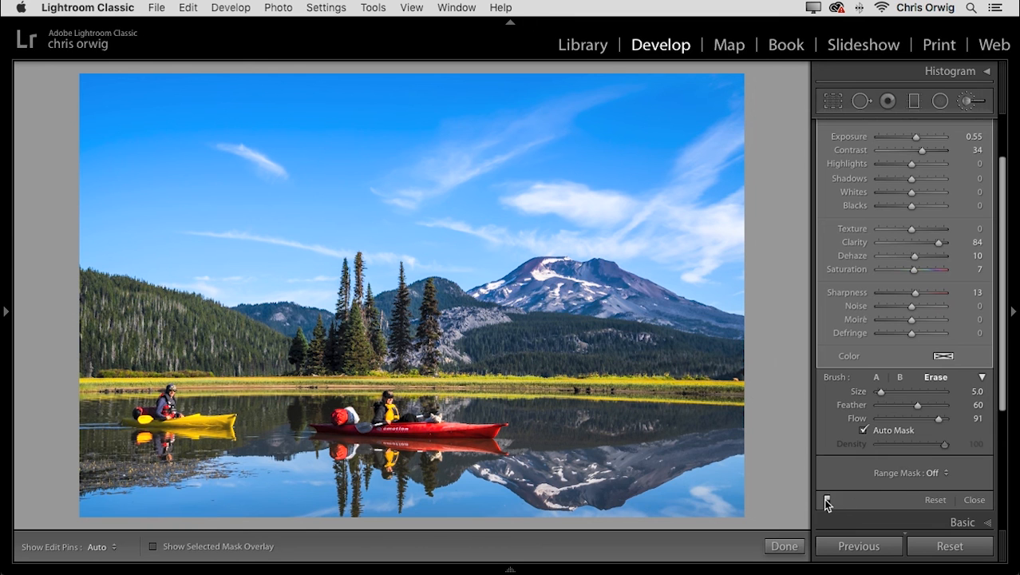
click(827, 501)
click(827, 501)
click(827, 501)
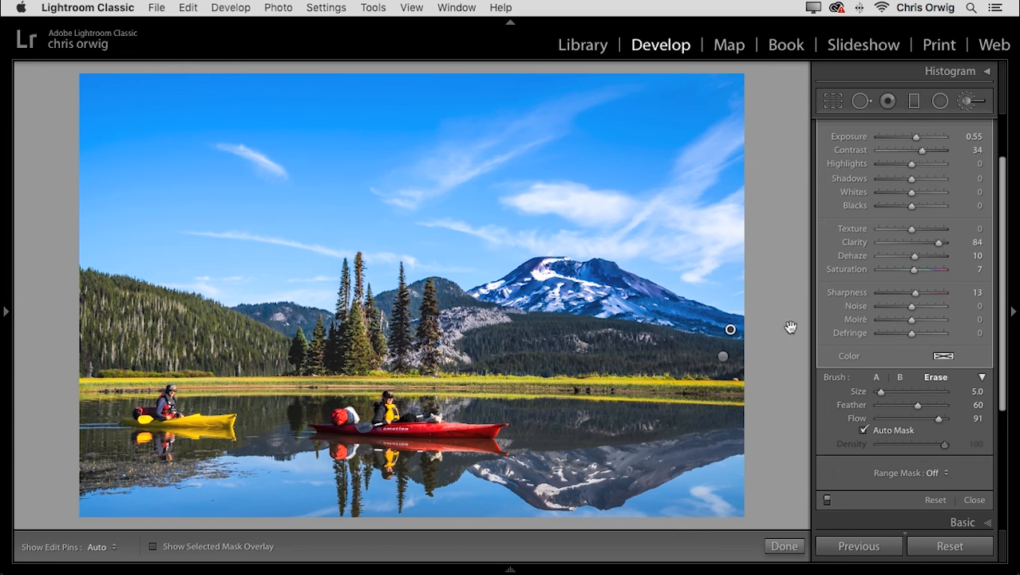
Collapse the mountain's effect sliders to one overall Amount, set it to 40, and turn the brush adjustments off to compare.
drag(1003, 269, 1005, 182)
key(z)
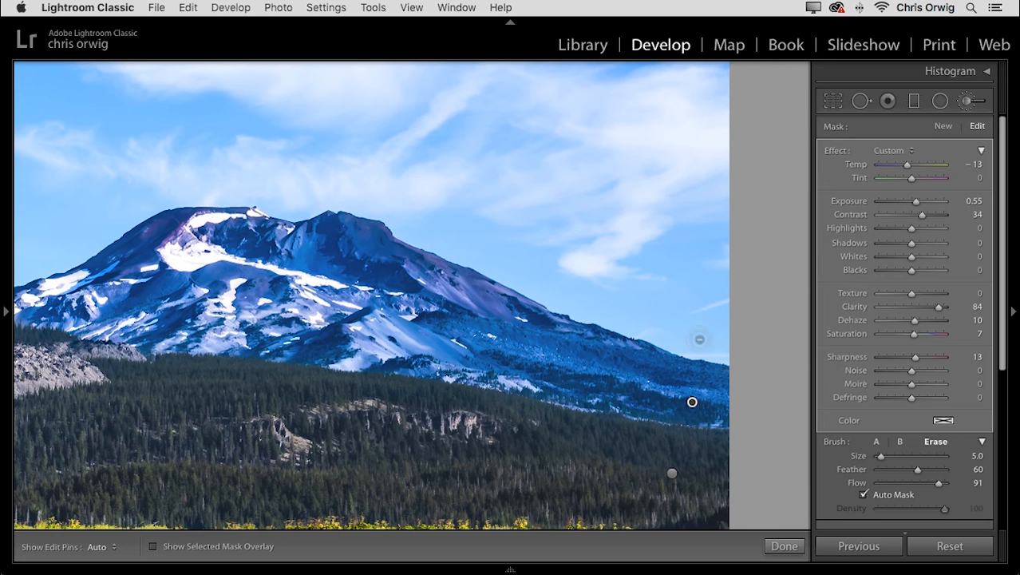
click(982, 150)
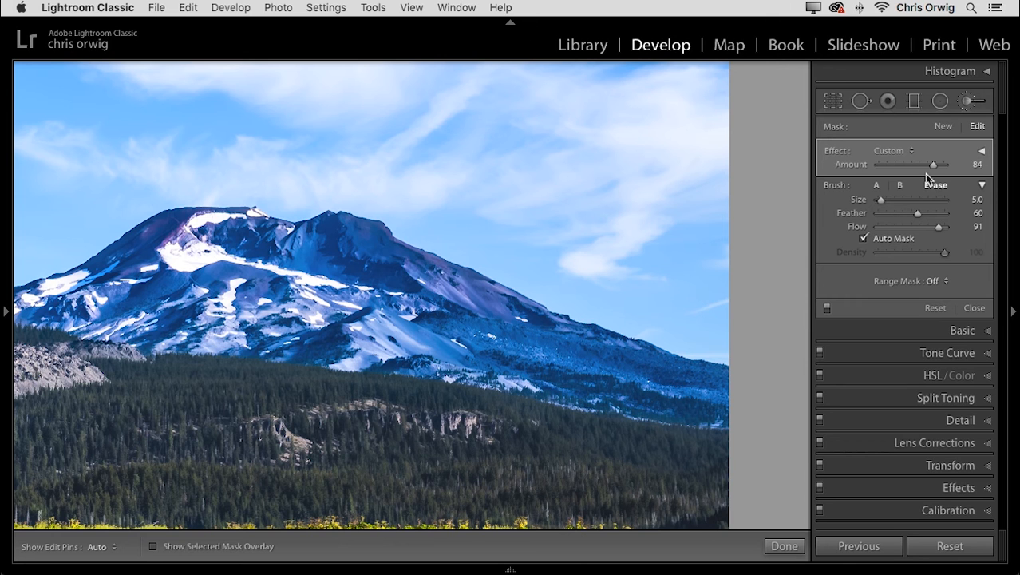
click(904, 166)
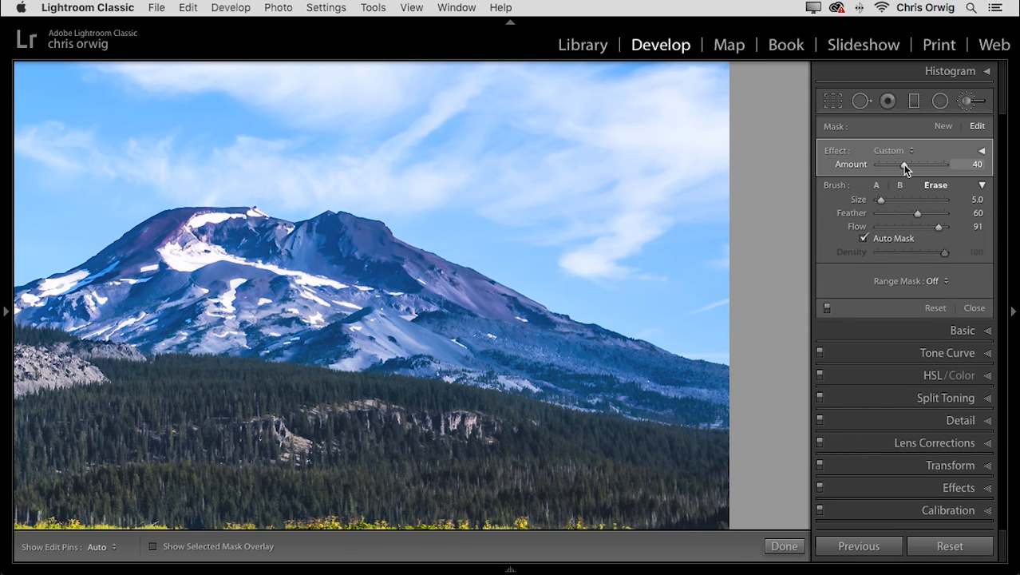
click(826, 307)
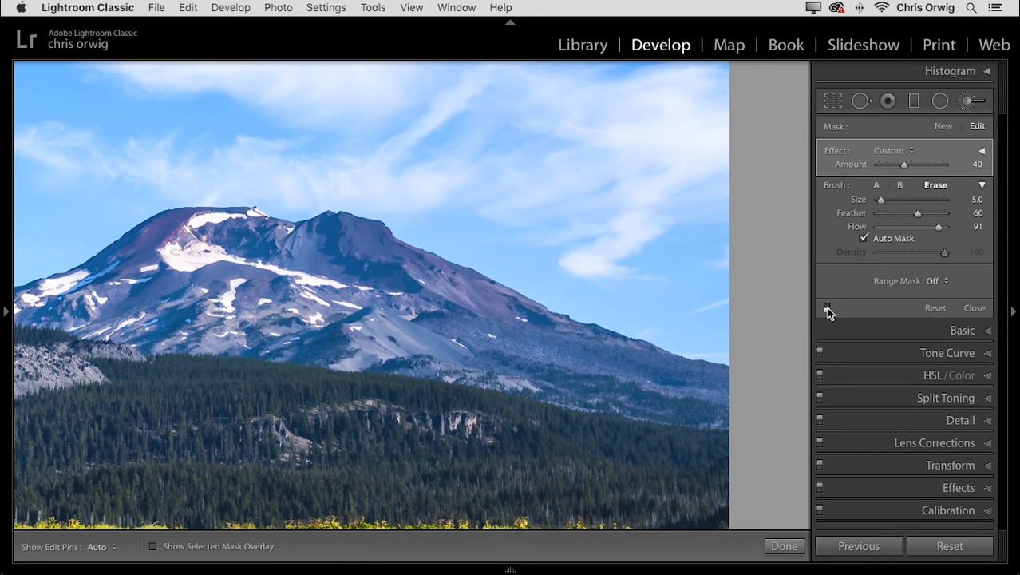
Compare the mountain and the whole photo with and without the brush adjustments, leaving them turned on.
click(827, 307)
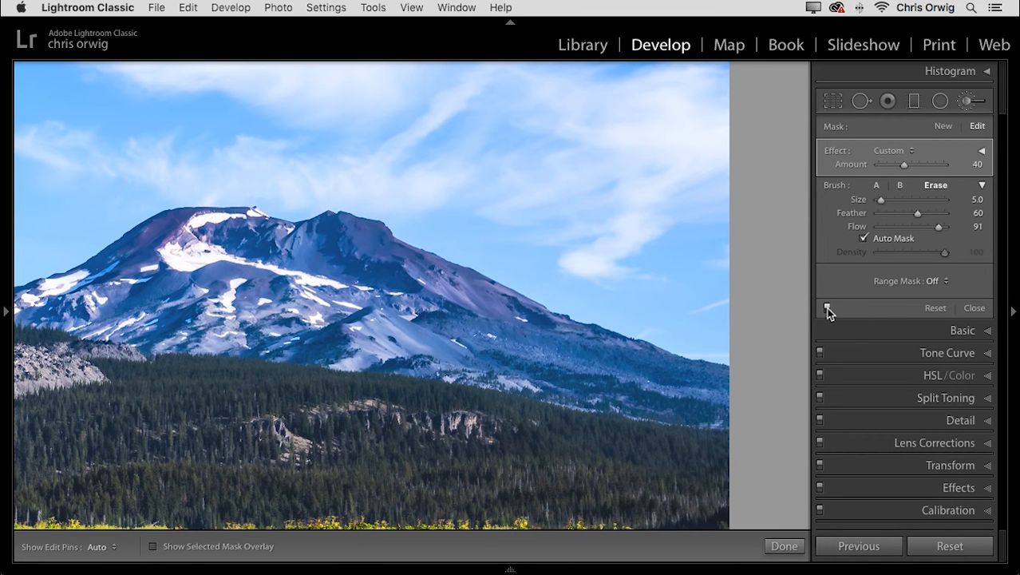
key(z)
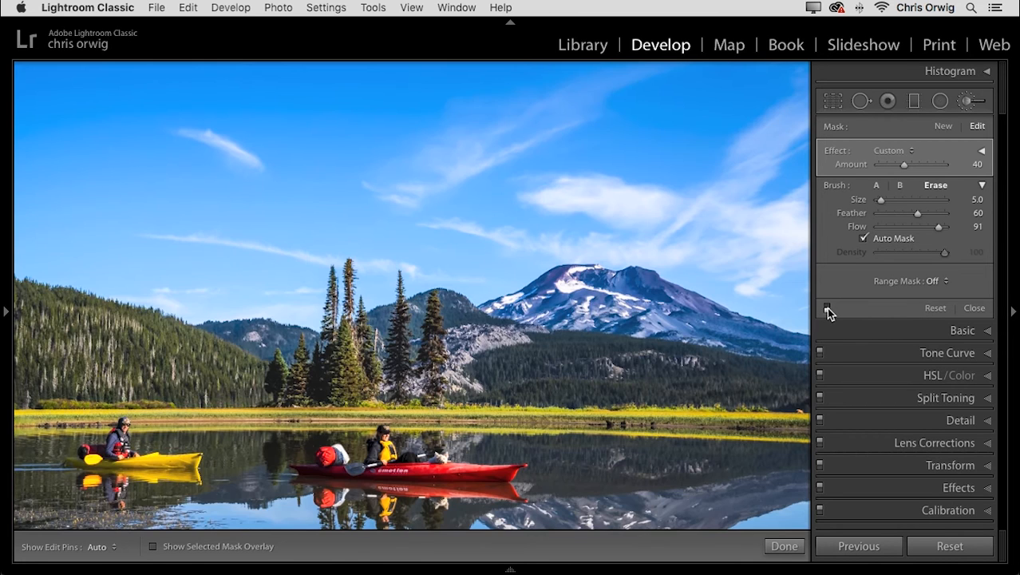
click(827, 308)
click(827, 307)
click(827, 308)
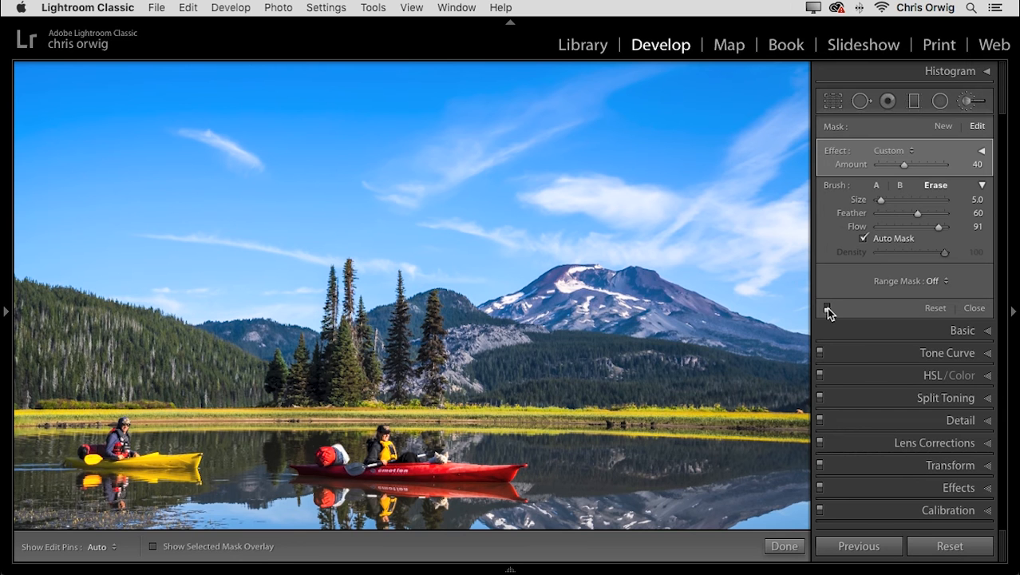
click(827, 307)
key(super+minus)
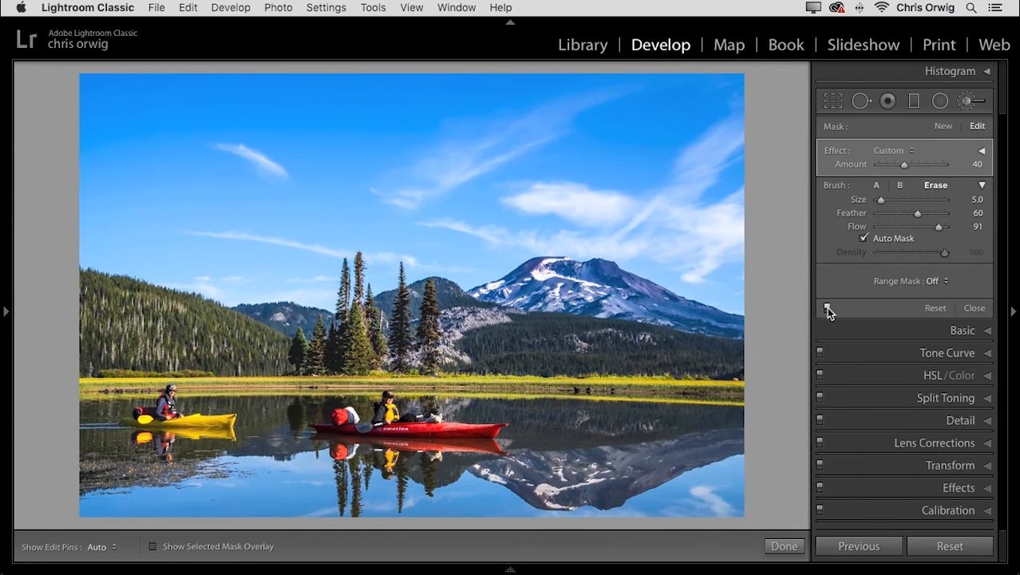
Add an elliptical Radial Filter around the red kayak with Exposure 0.63, Shadows 20 and Feather 82.
click(940, 102)
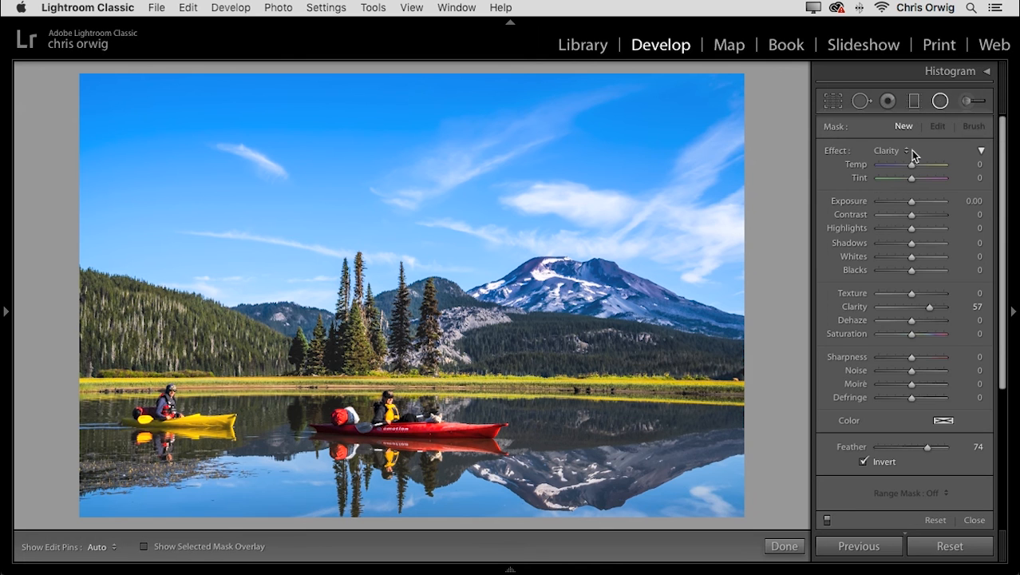
click(897, 151)
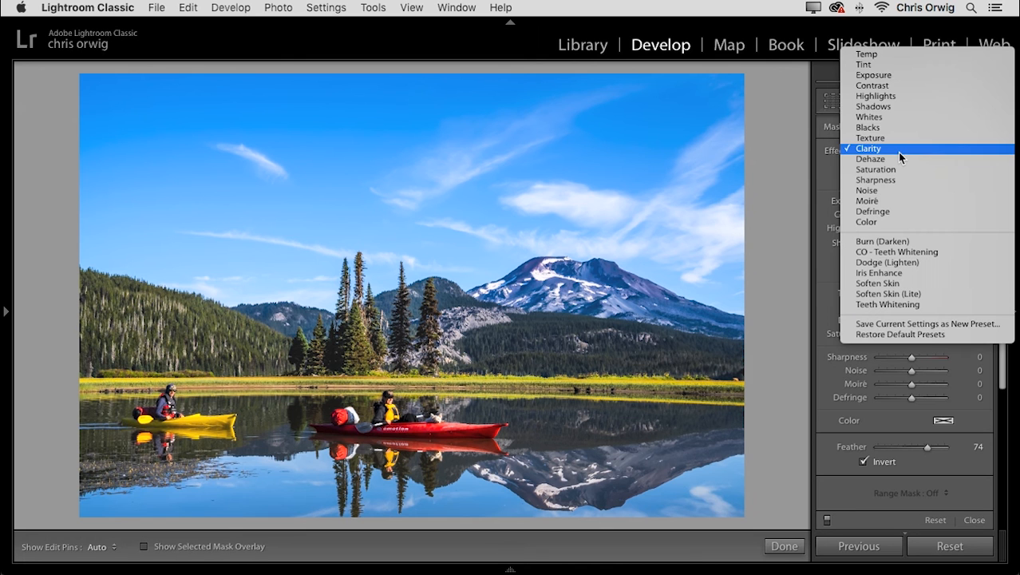
click(878, 74)
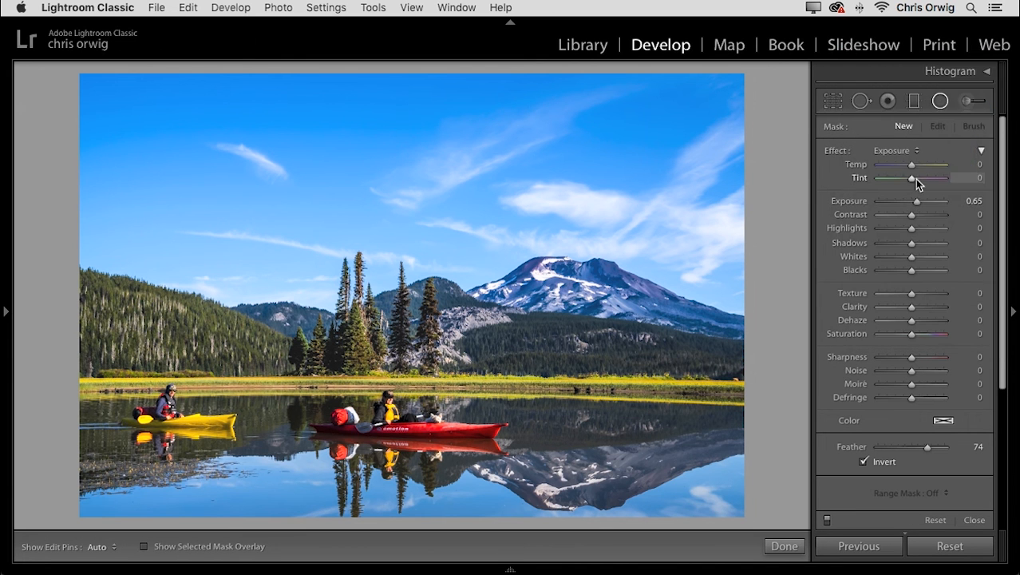
drag(911, 203, 915, 202)
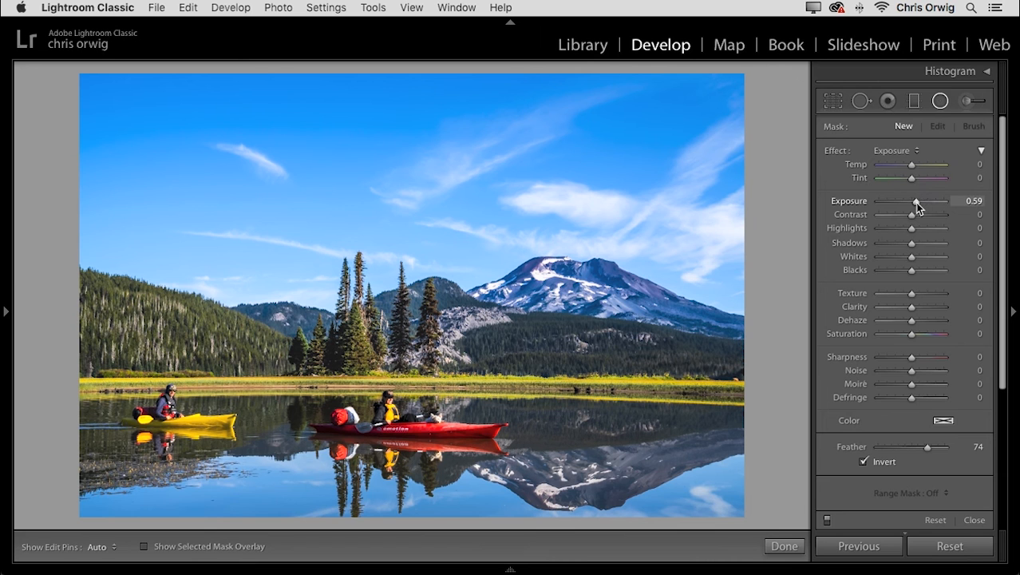
drag(914, 245, 920, 244)
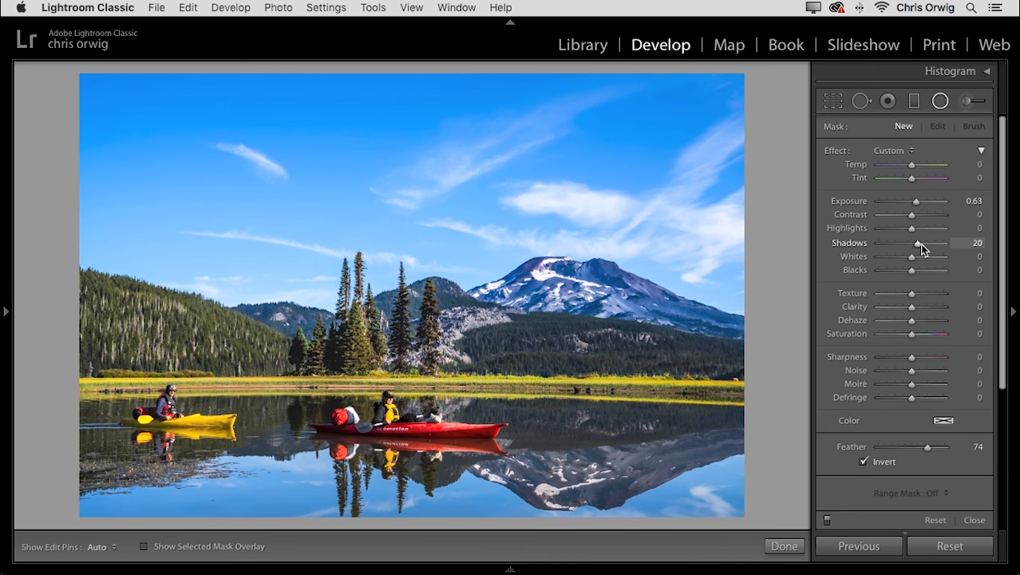
drag(926, 448, 931, 449)
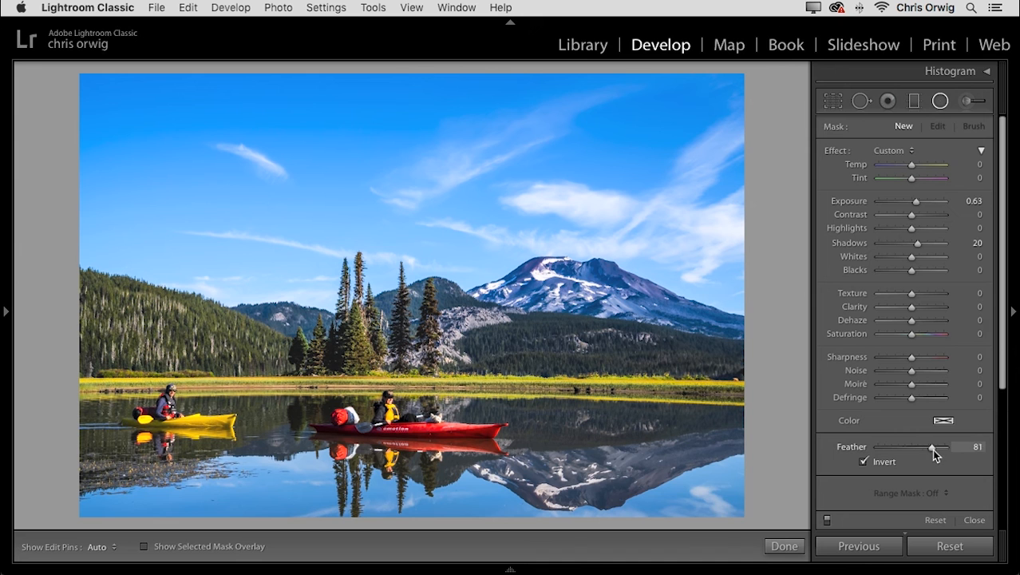
mouse_move(396, 426)
mouse_down()
mouse_move(492, 486)
mouse_move(582, 514)
mouse_up()
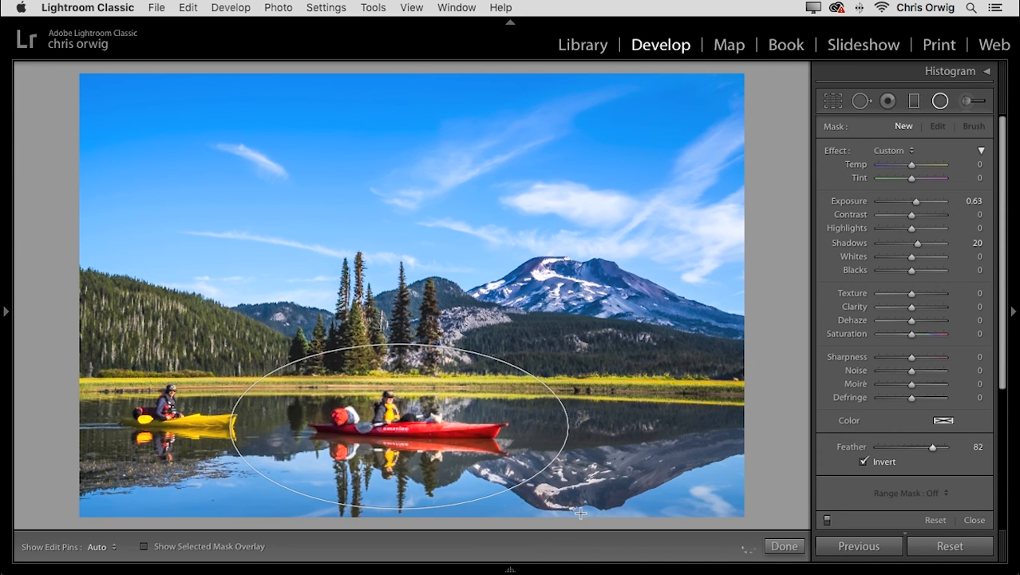
Try the radial filter with Feather 0 and Exposure 2.02, set Feather to 87, and compare the kayak with and without it.
drag(932, 447, 878, 448)
drag(915, 202, 925, 202)
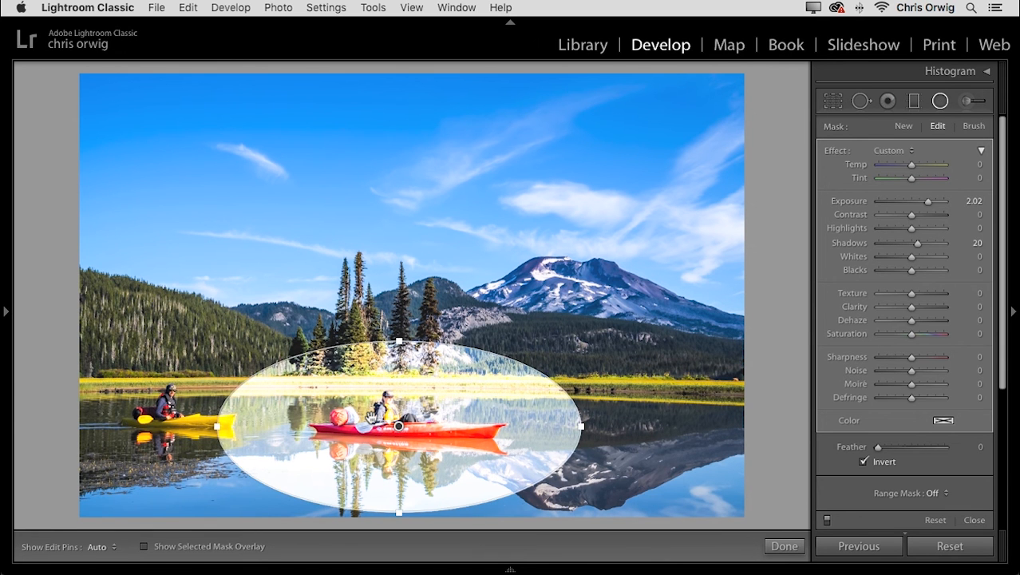
key(super+equal)
key(super+equal)
drag(407, 444, 805, 210)
drag(599, 275, 786, 180)
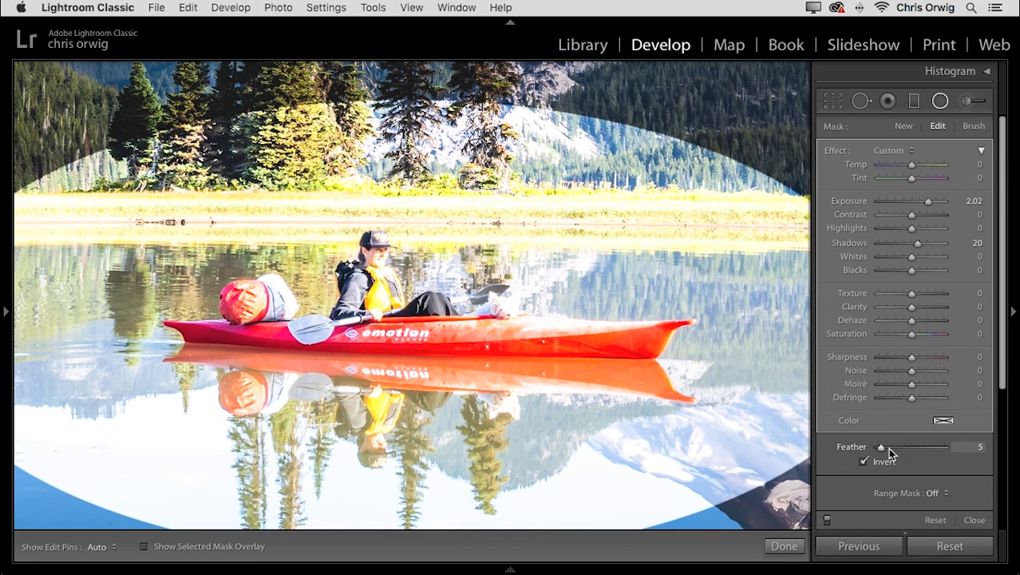
drag(936, 452, 938, 452)
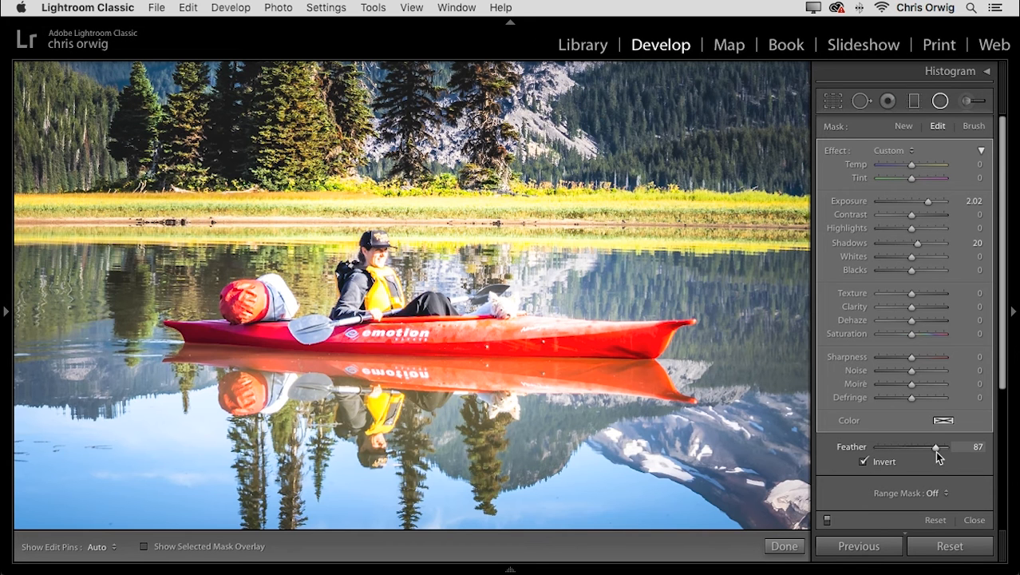
click(827, 520)
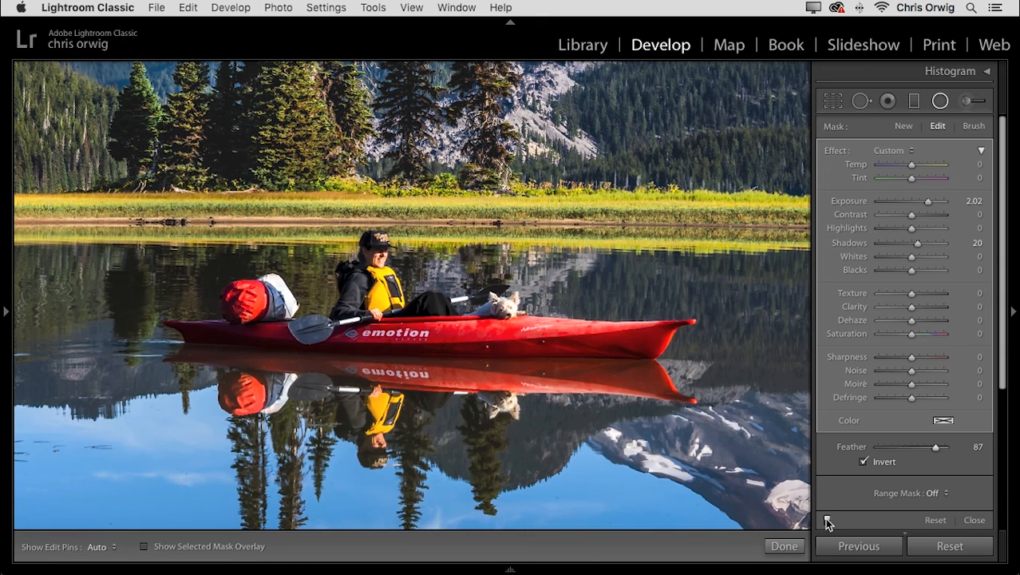
click(827, 521)
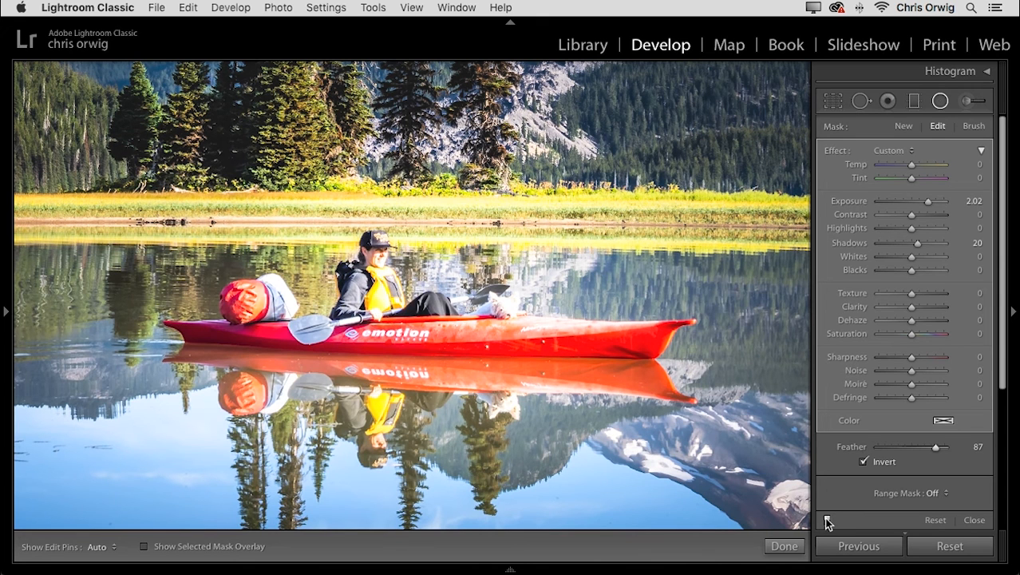
Set the radial filter's Exposure to 1.12, Highlights to -34, Saturation to 8 and Temp to 14.
mouse_move(927, 202)
mouse_down()
mouse_move(899, 229)
mouse_move(920, 203)
mouse_up()
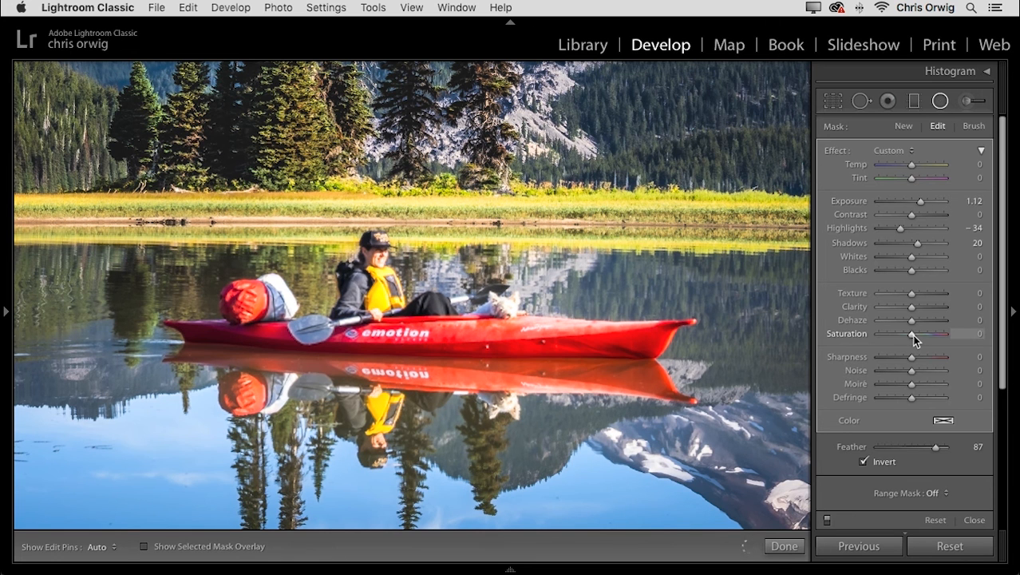
drag(913, 332, 914, 333)
drag(904, 167, 917, 166)
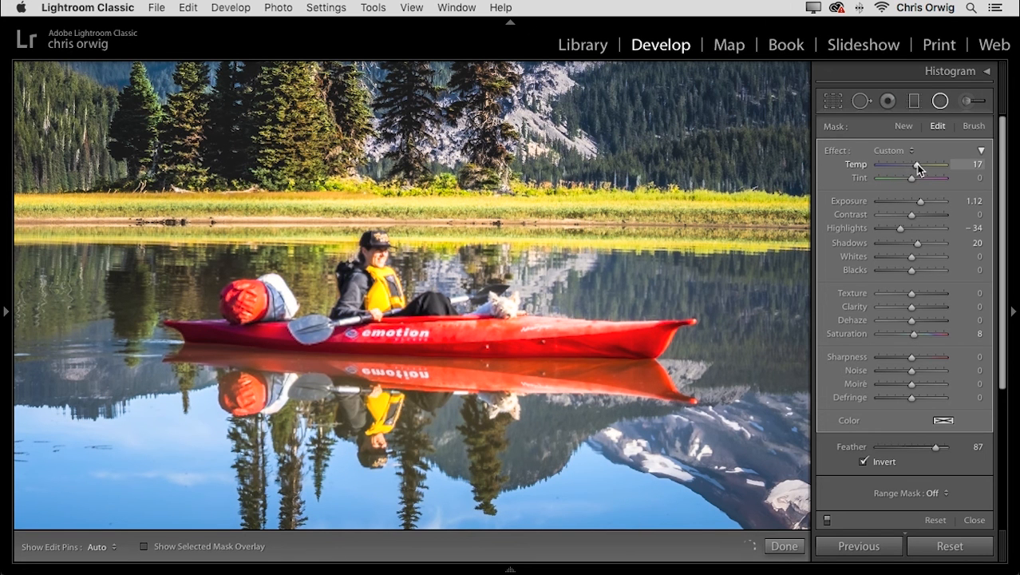
key(z)
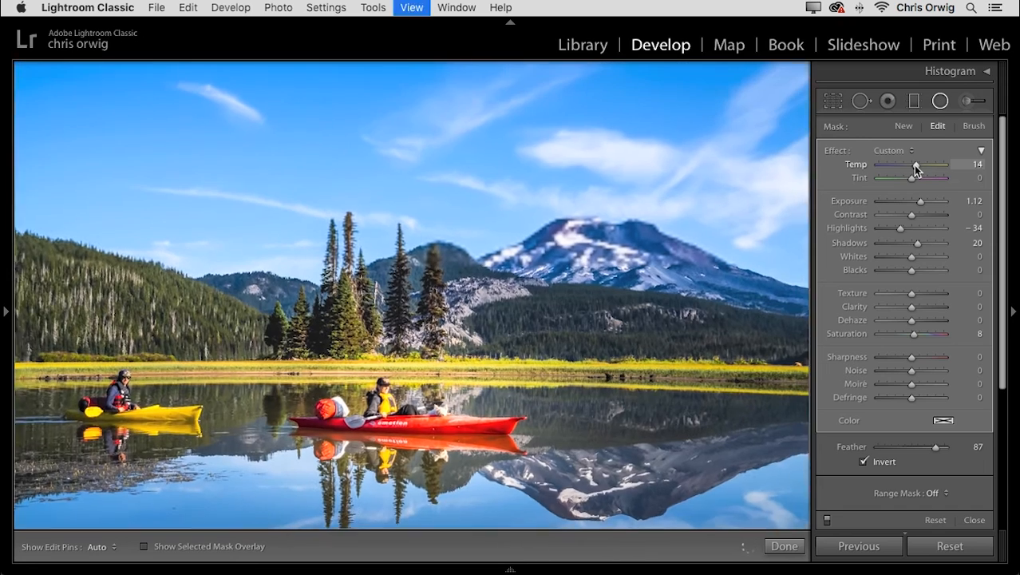
Make the radial filter's ellipse shorter and narrower, and recentre it on the red kayak and its paddler.
mouse_move(399, 427)
mouse_down()
mouse_move(695, 393)
mouse_move(407, 437)
mouse_up()
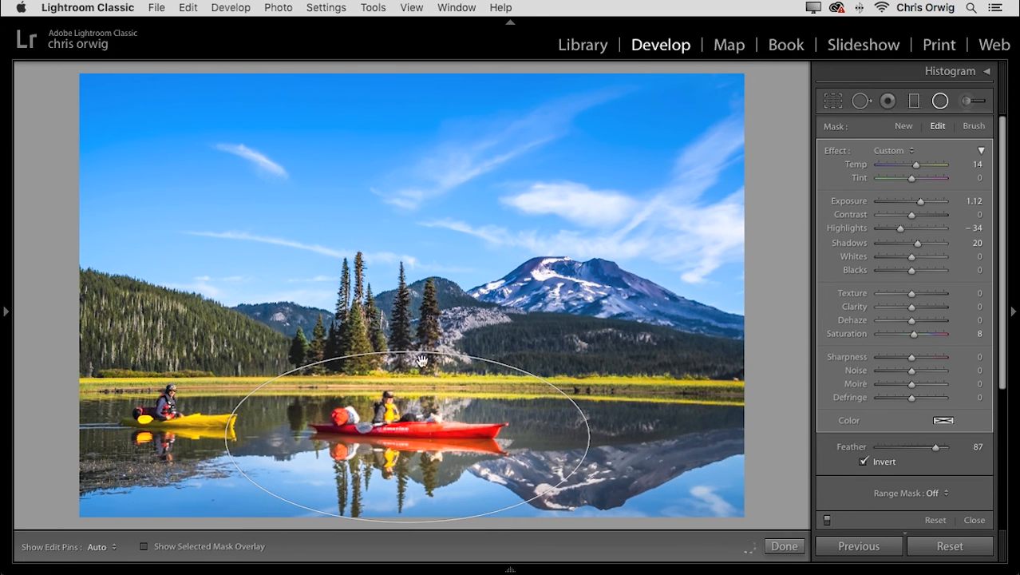
drag(408, 351, 407, 380)
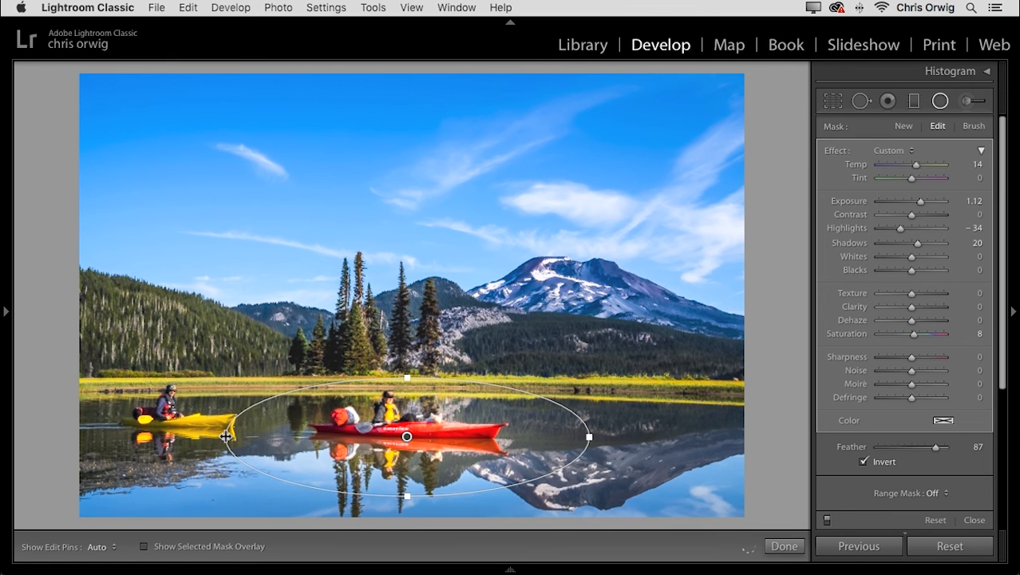
drag(228, 436, 249, 435)
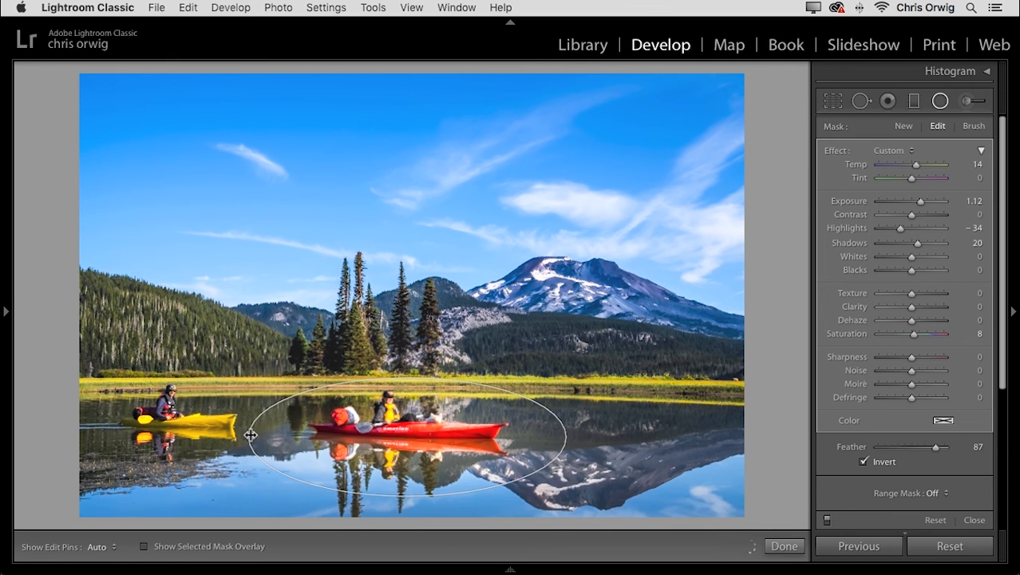
drag(409, 433, 391, 429)
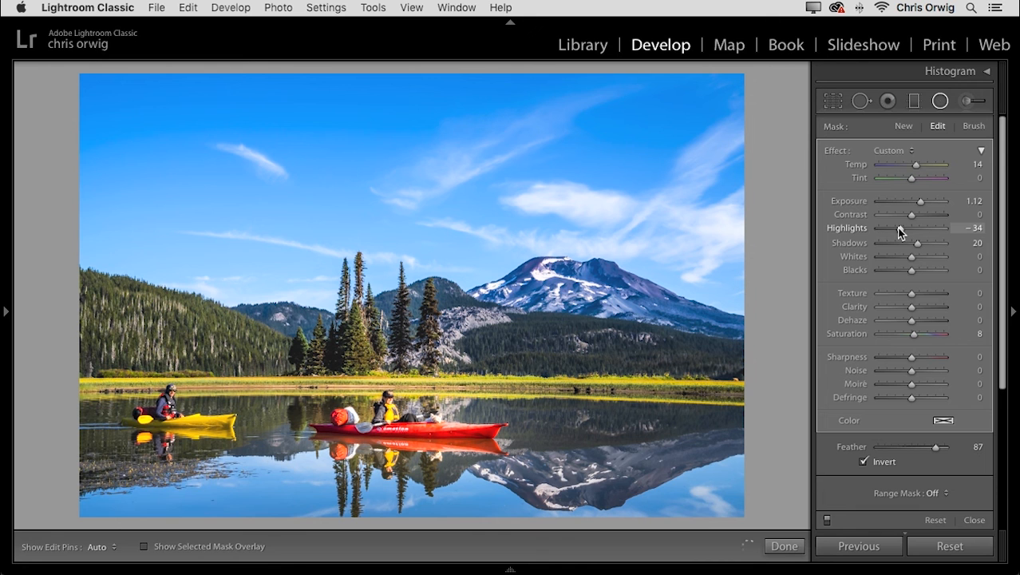
Reduce the radial filter's overall Amount to 24, compare the kayak with and without it, and finish the filter edit.
click(982, 153)
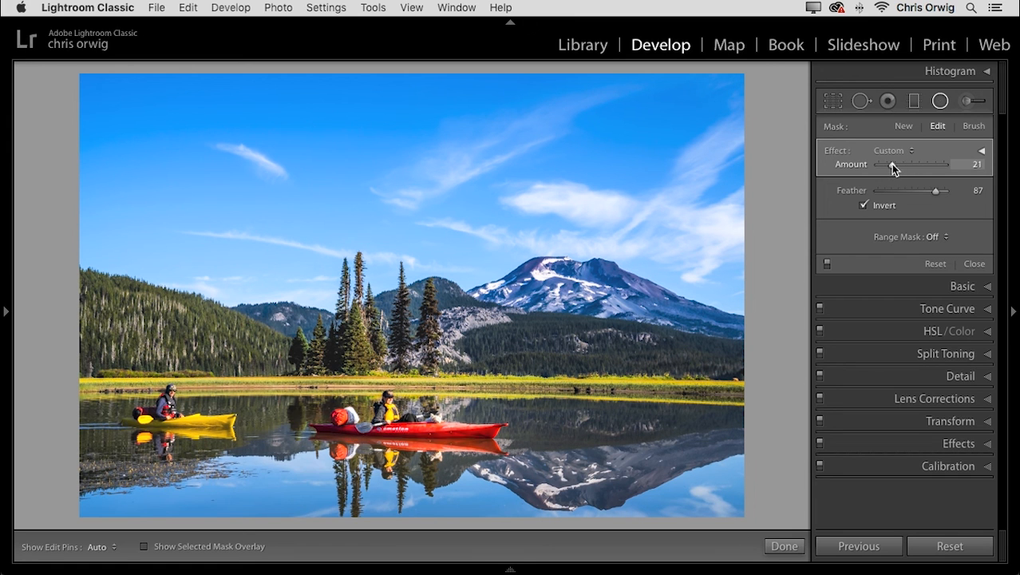
drag(891, 163, 893, 164)
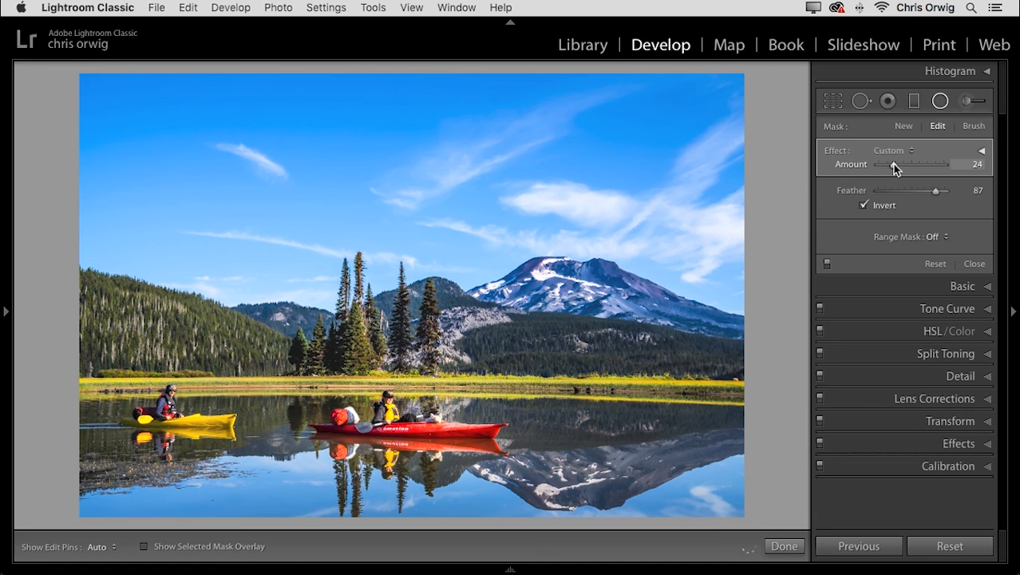
click(828, 263)
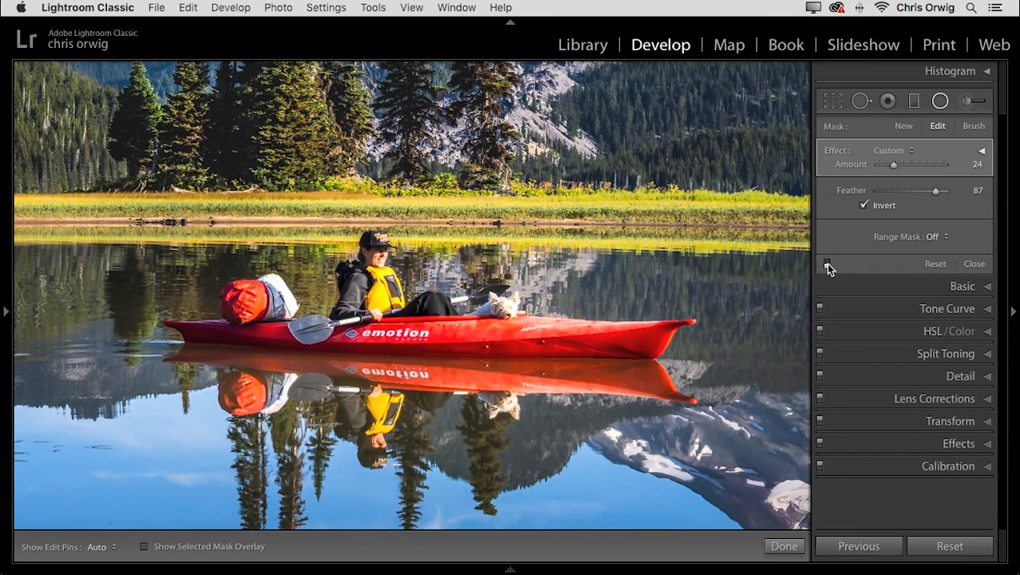
click(826, 263)
click(826, 262)
click(498, 380)
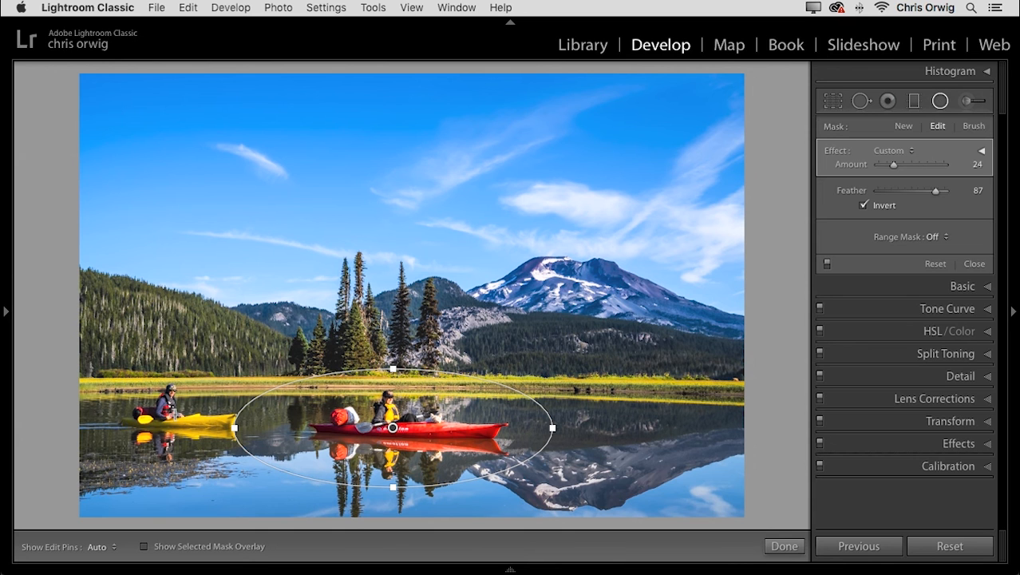
click(784, 546)
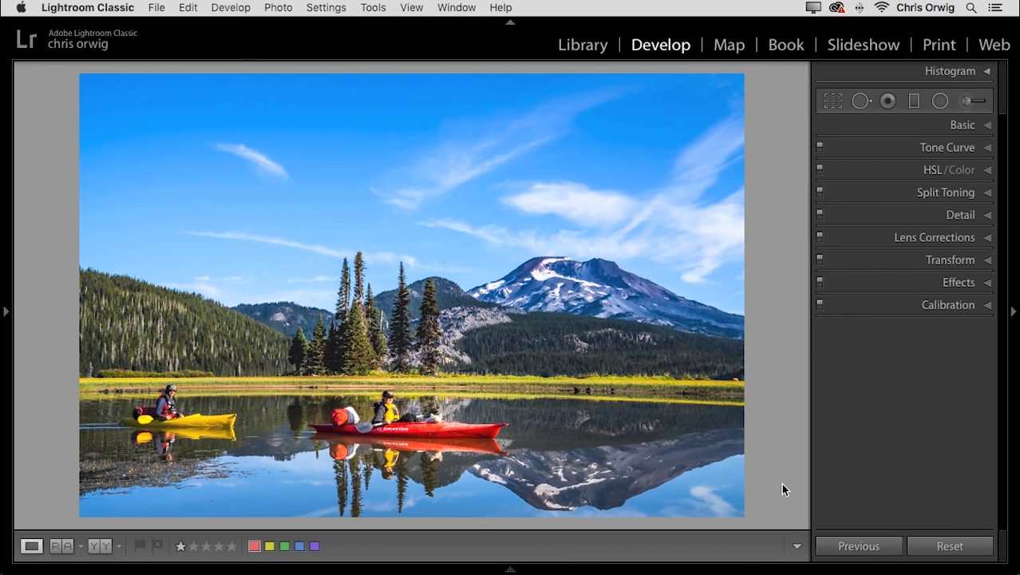
Crop the photo slightly tighter, reposition it within the crop frame, and check the result full screen.
click(833, 101)
click(980, 152)
drag(744, 74, 727, 83)
drag(551, 192, 535, 190)
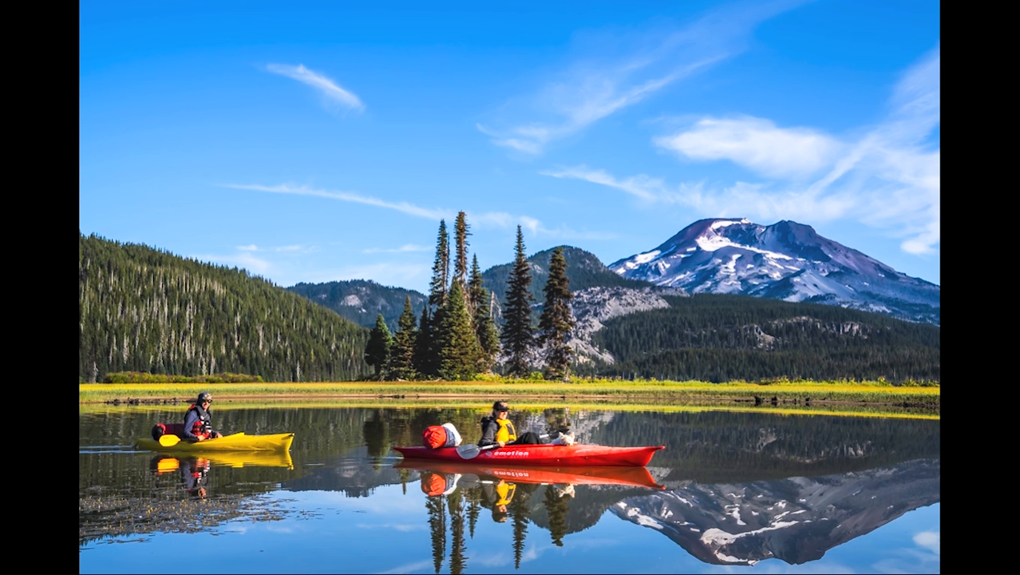
key(Escape)
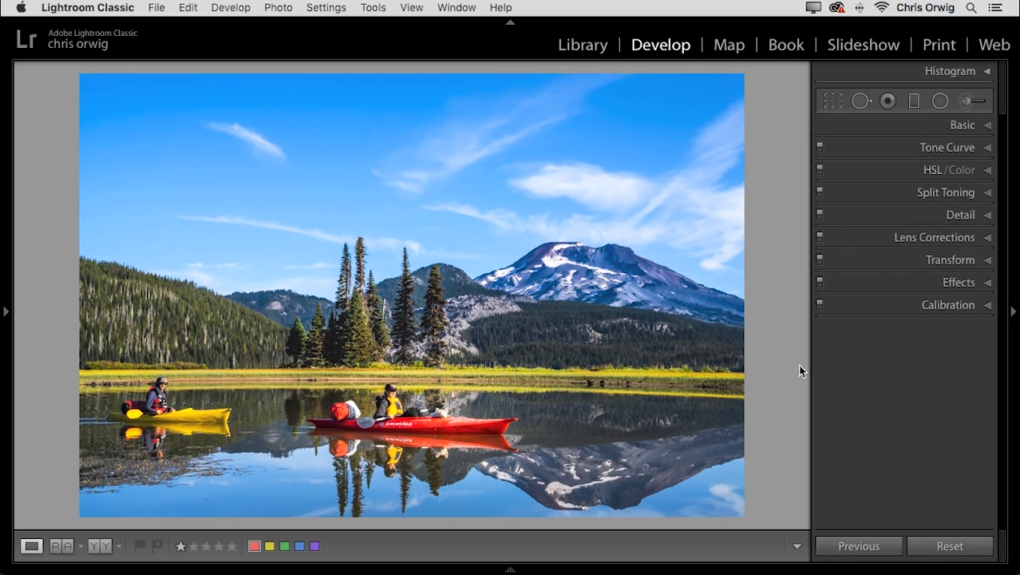
Inspect the red kayak up close, return to the full photo, and review the Basic adjustments.
click(414, 397)
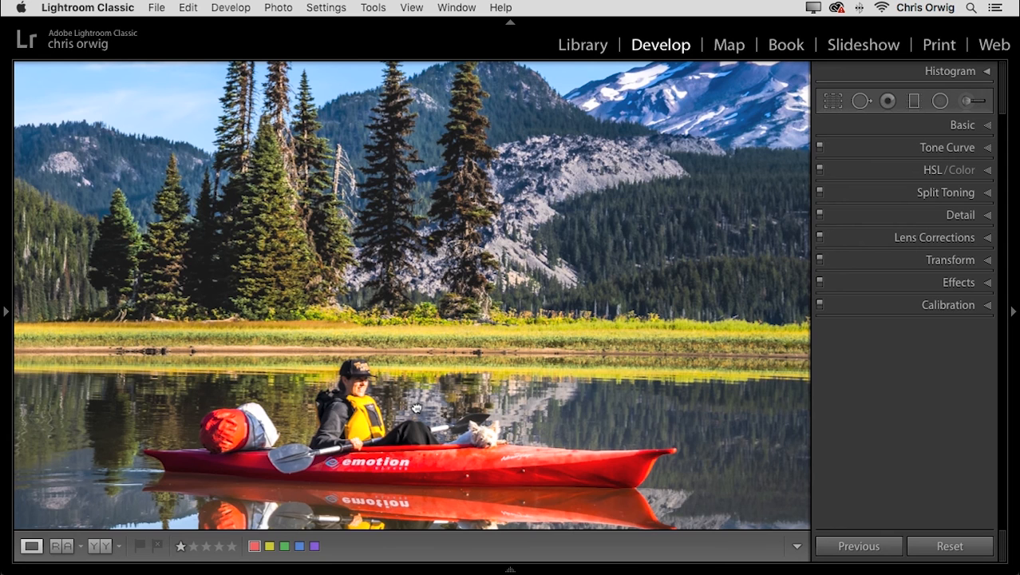
click(416, 407)
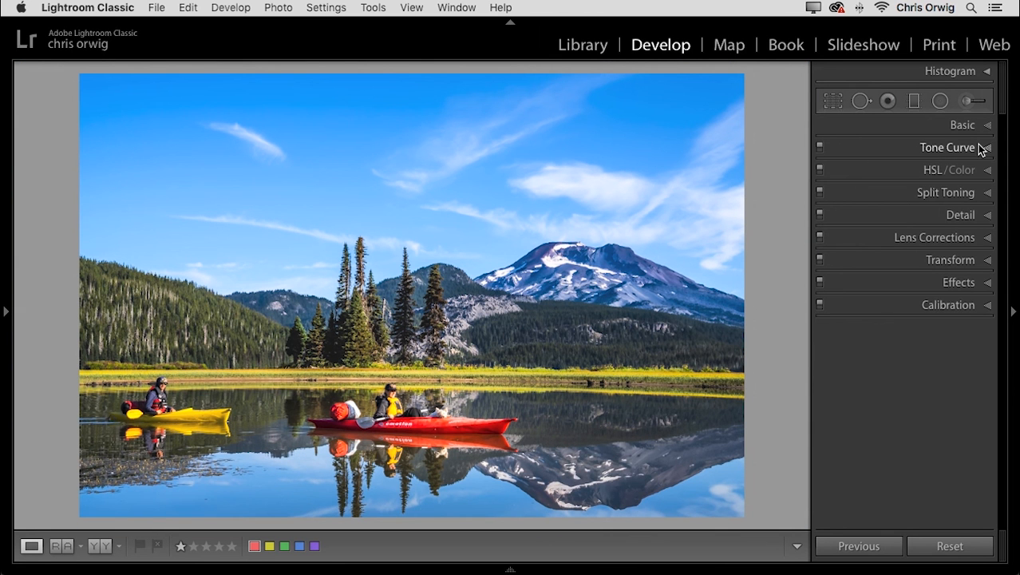
click(962, 125)
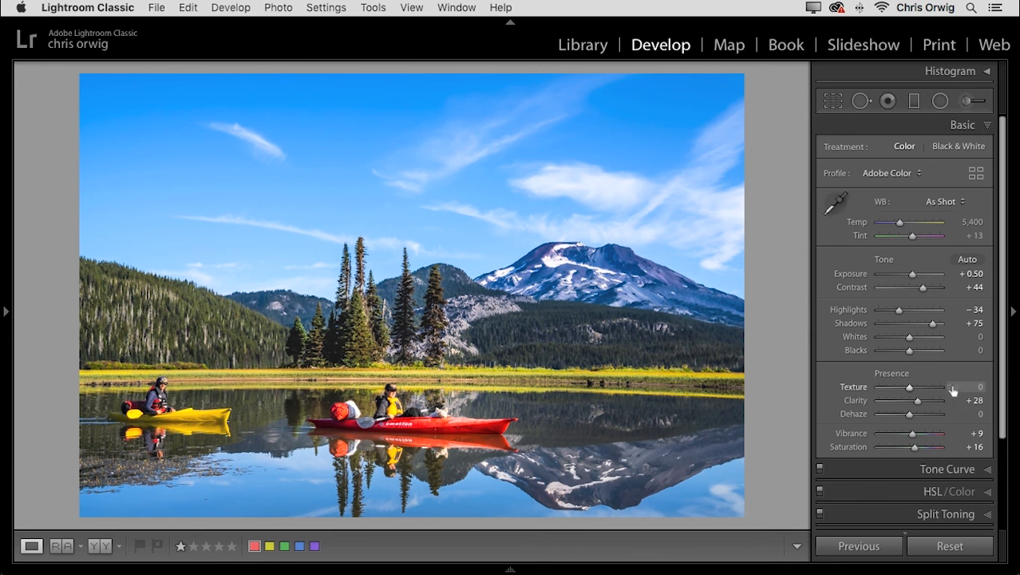
Compare the photo with and without the tone curve, and review the sharpening and noise reduction settings.
click(946, 471)
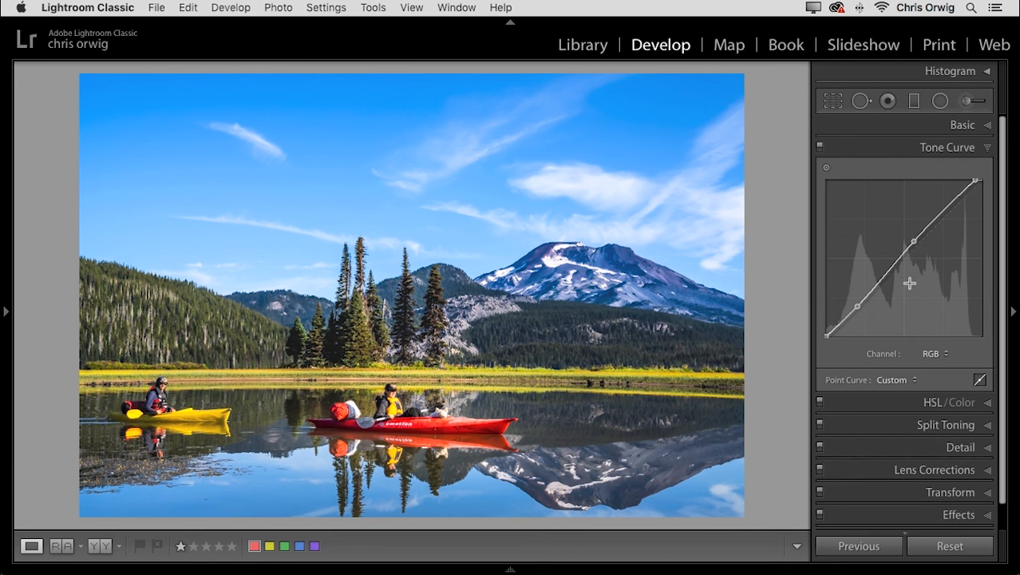
click(819, 147)
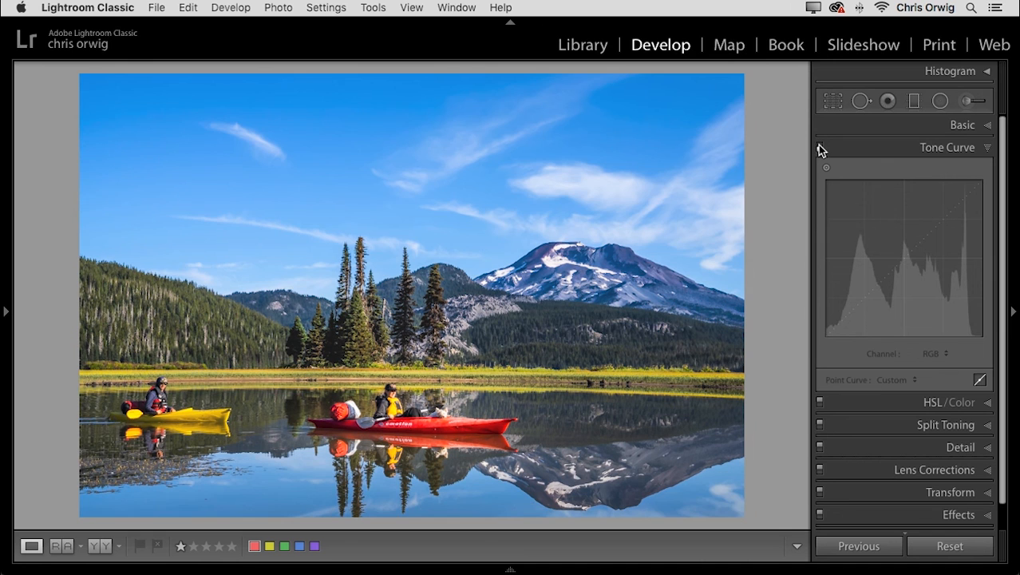
click(818, 147)
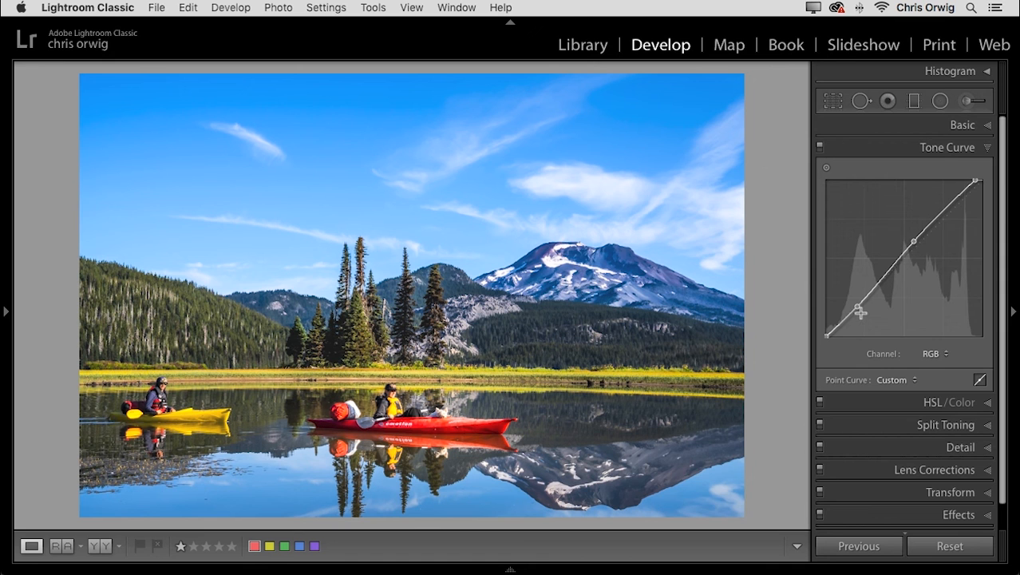
click(942, 148)
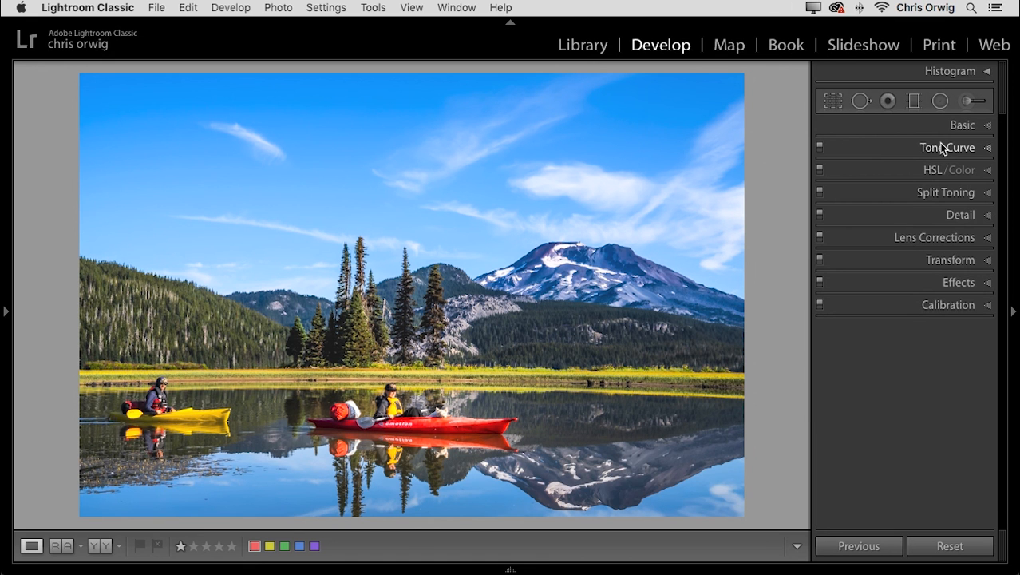
click(956, 216)
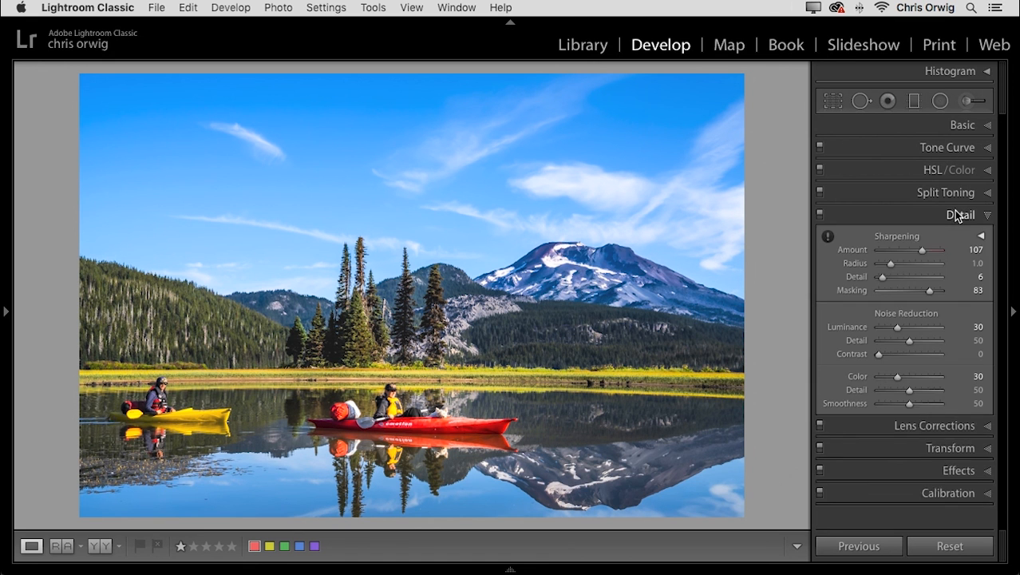
click(956, 216)
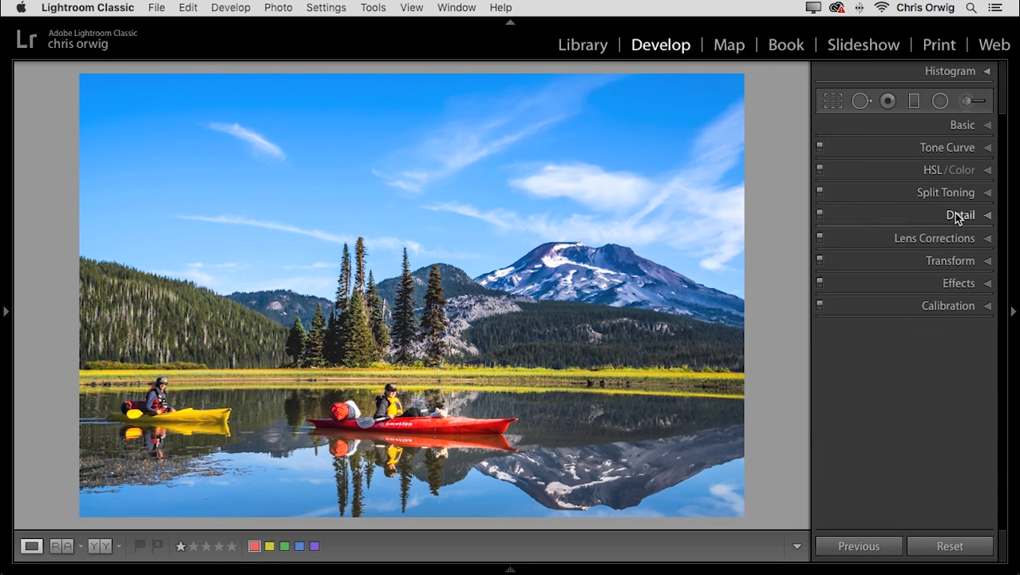
Review the lens corrections, trying the profile corrections on the photo and turning them off again.
click(957, 239)
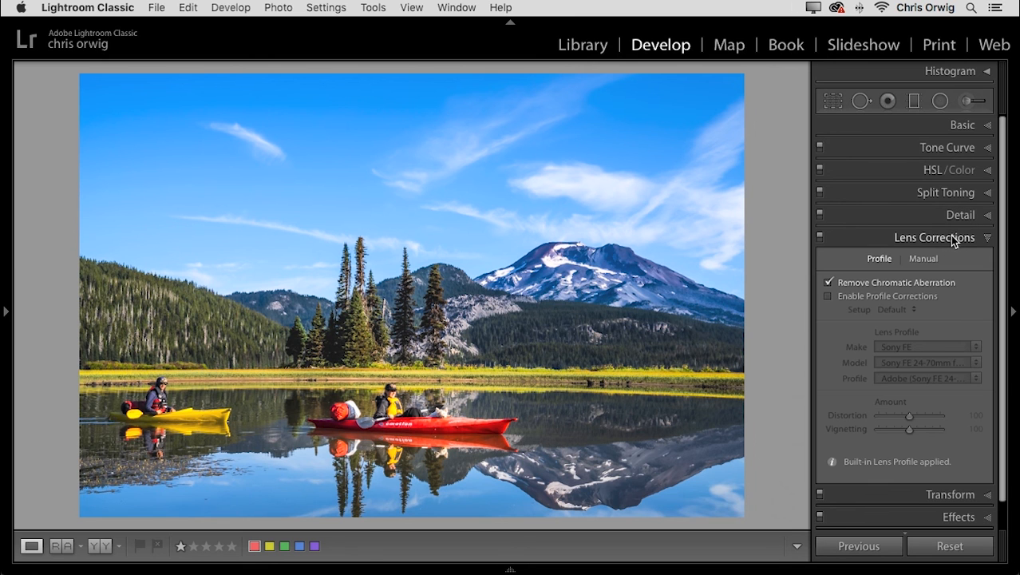
click(829, 283)
click(830, 296)
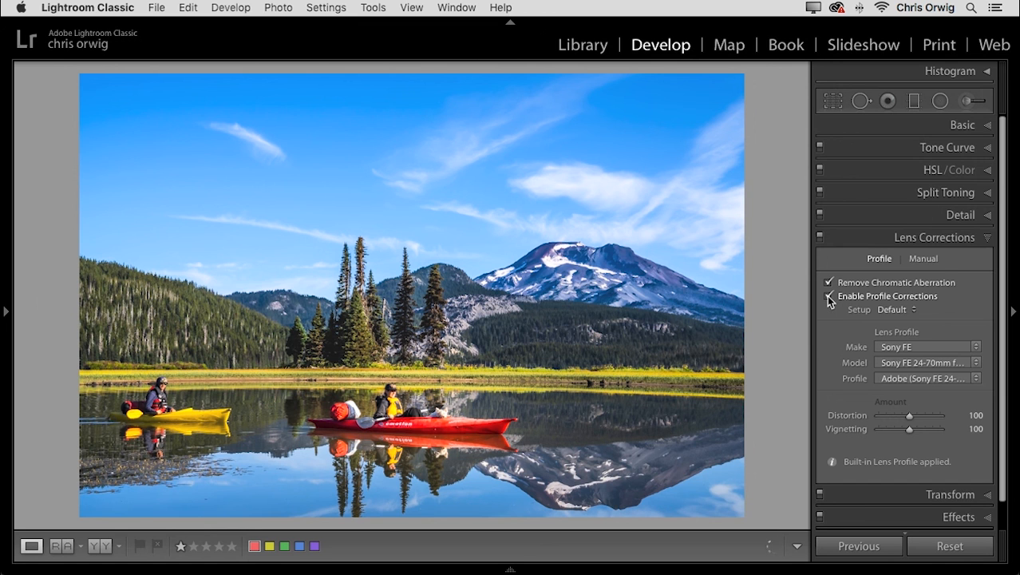
click(827, 295)
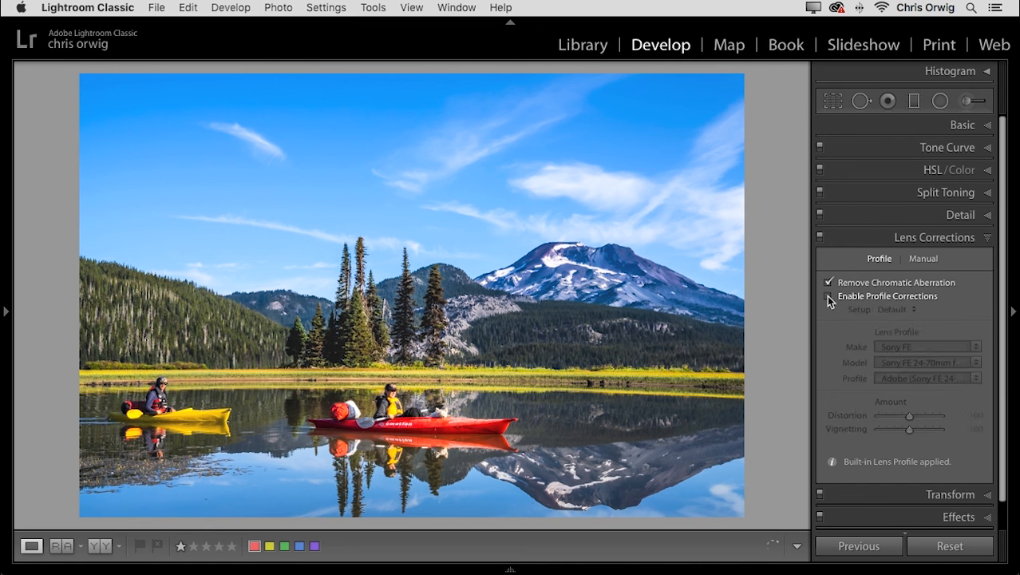
click(947, 242)
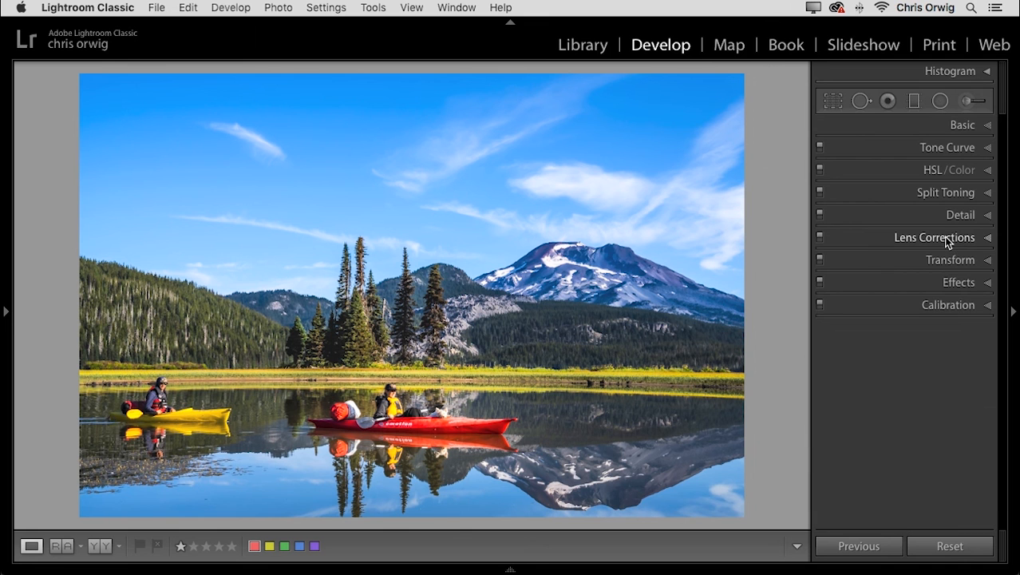
Compare the photo with and without the Adjustment Brush edits.
click(969, 101)
click(826, 308)
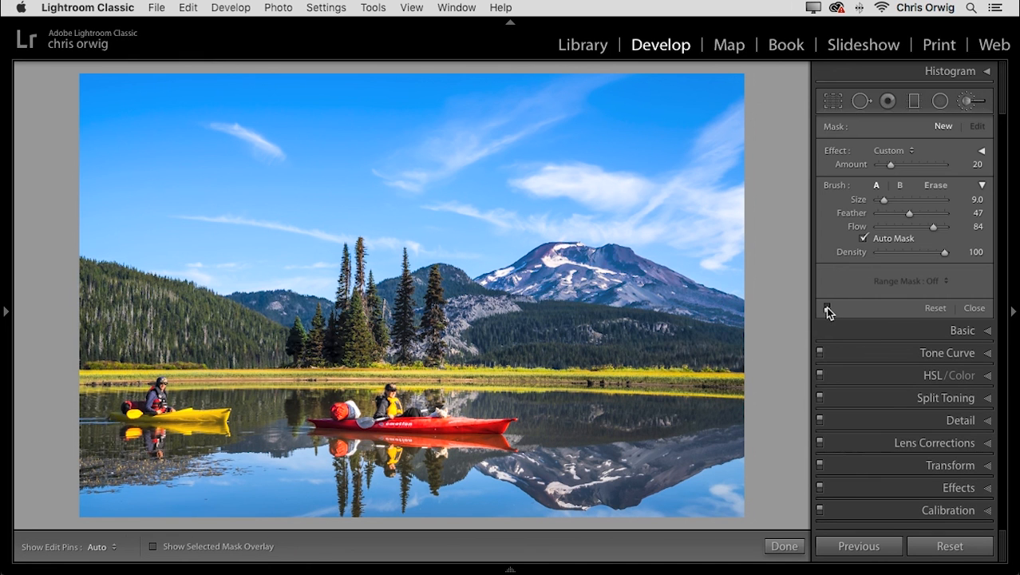
click(826, 308)
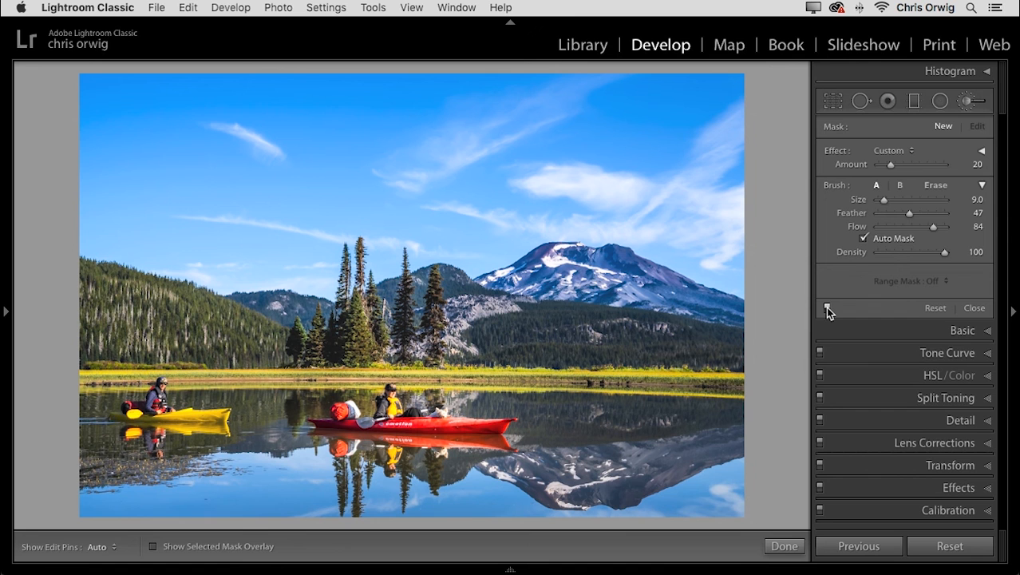
Compare the photo with and without the Radial Filter edits, and review the crop frame.
click(942, 104)
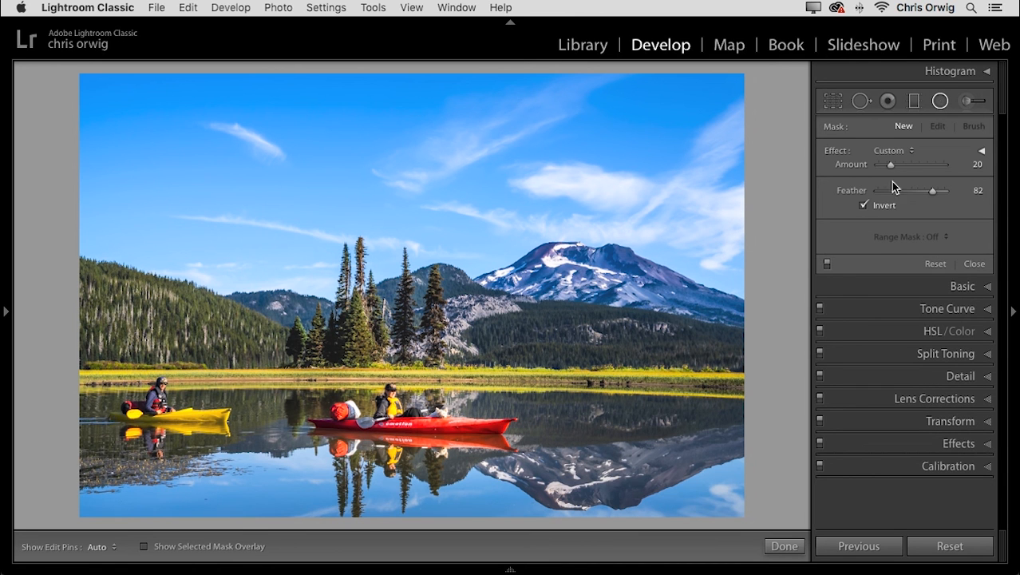
click(827, 264)
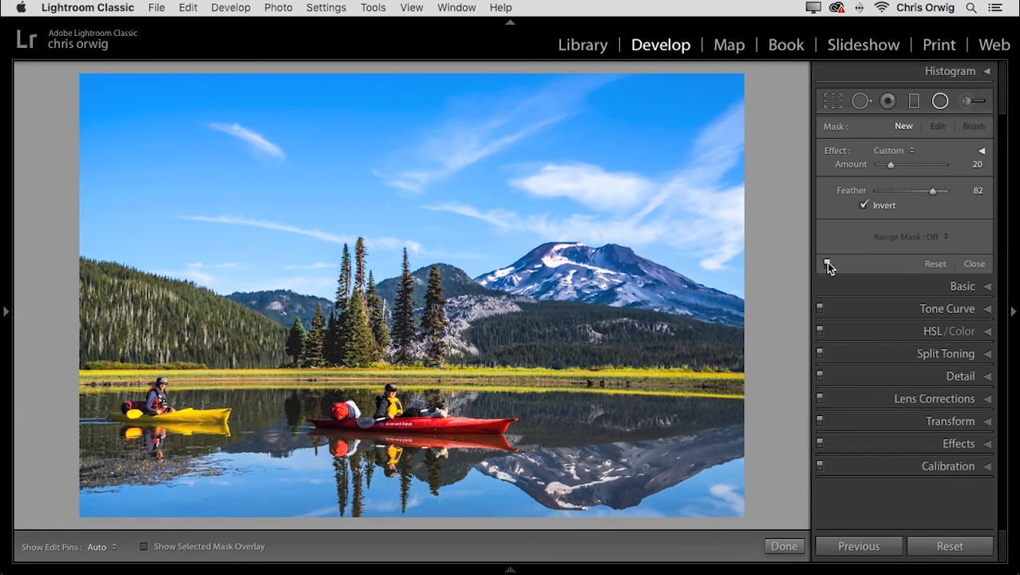
click(827, 264)
click(833, 102)
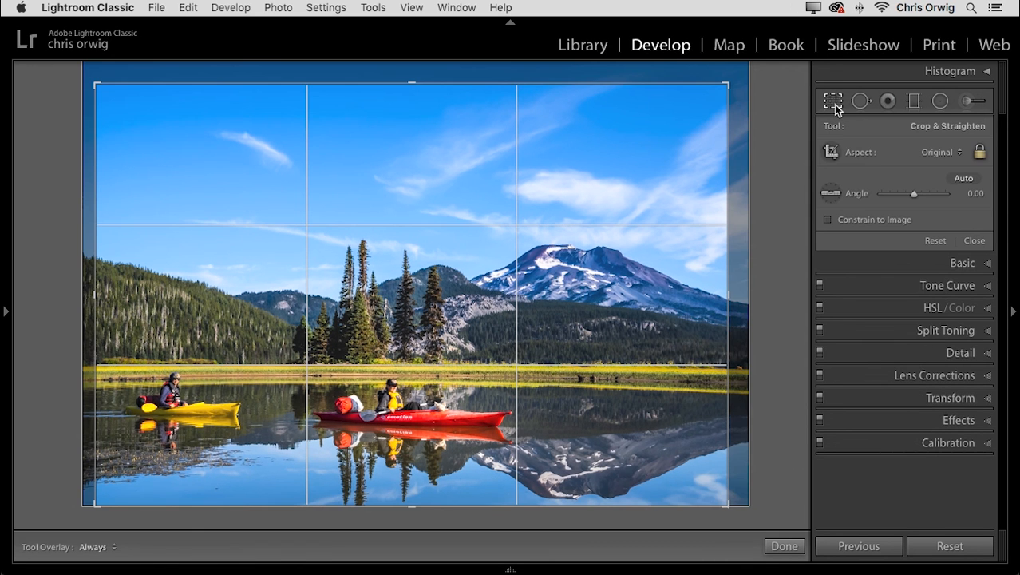
click(836, 106)
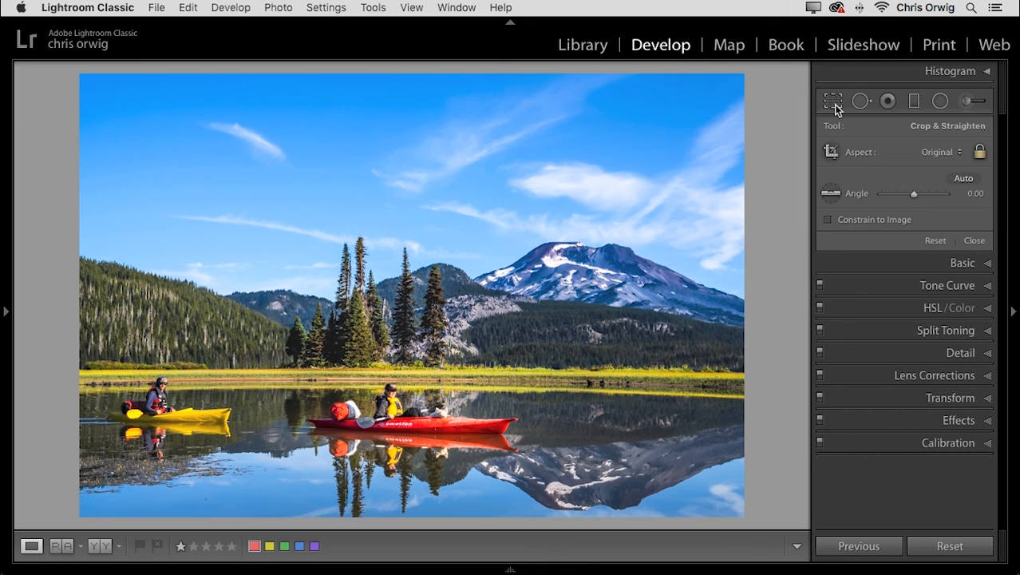